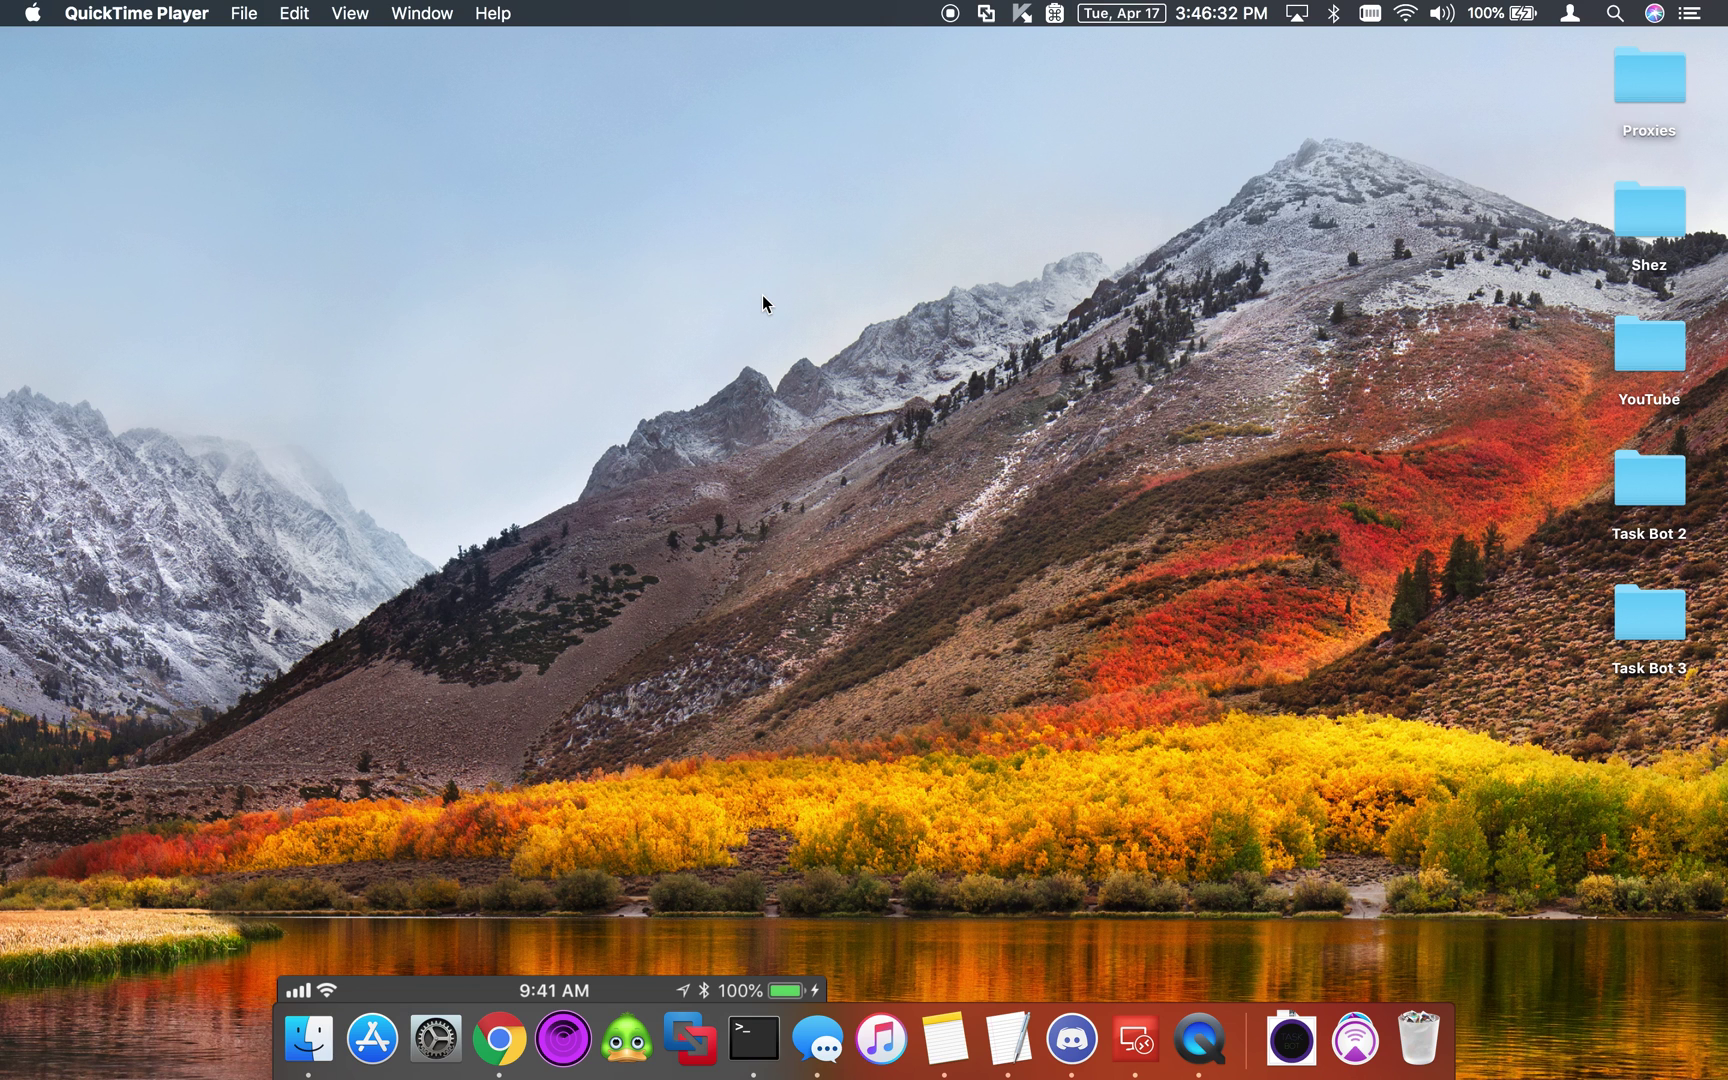
- Launch the Task Bot app from Spotlight by typing 't'
key("super+space")
type("t")
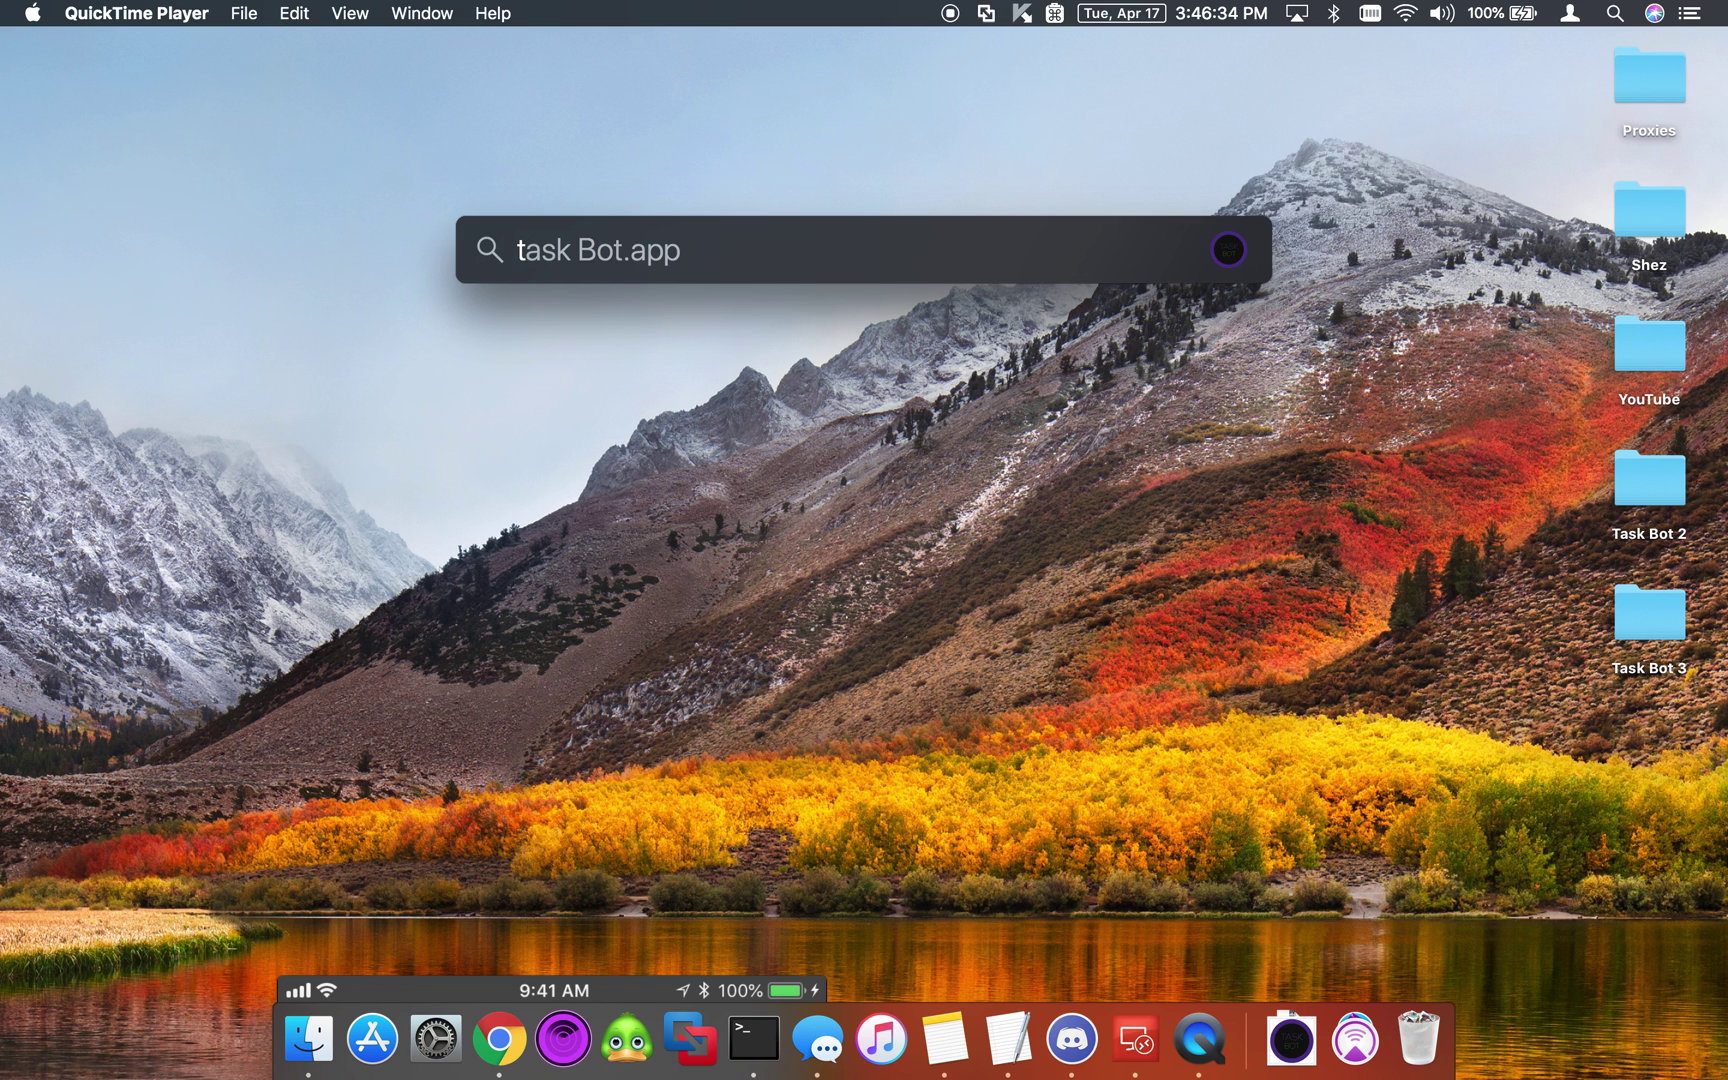
key("Return")
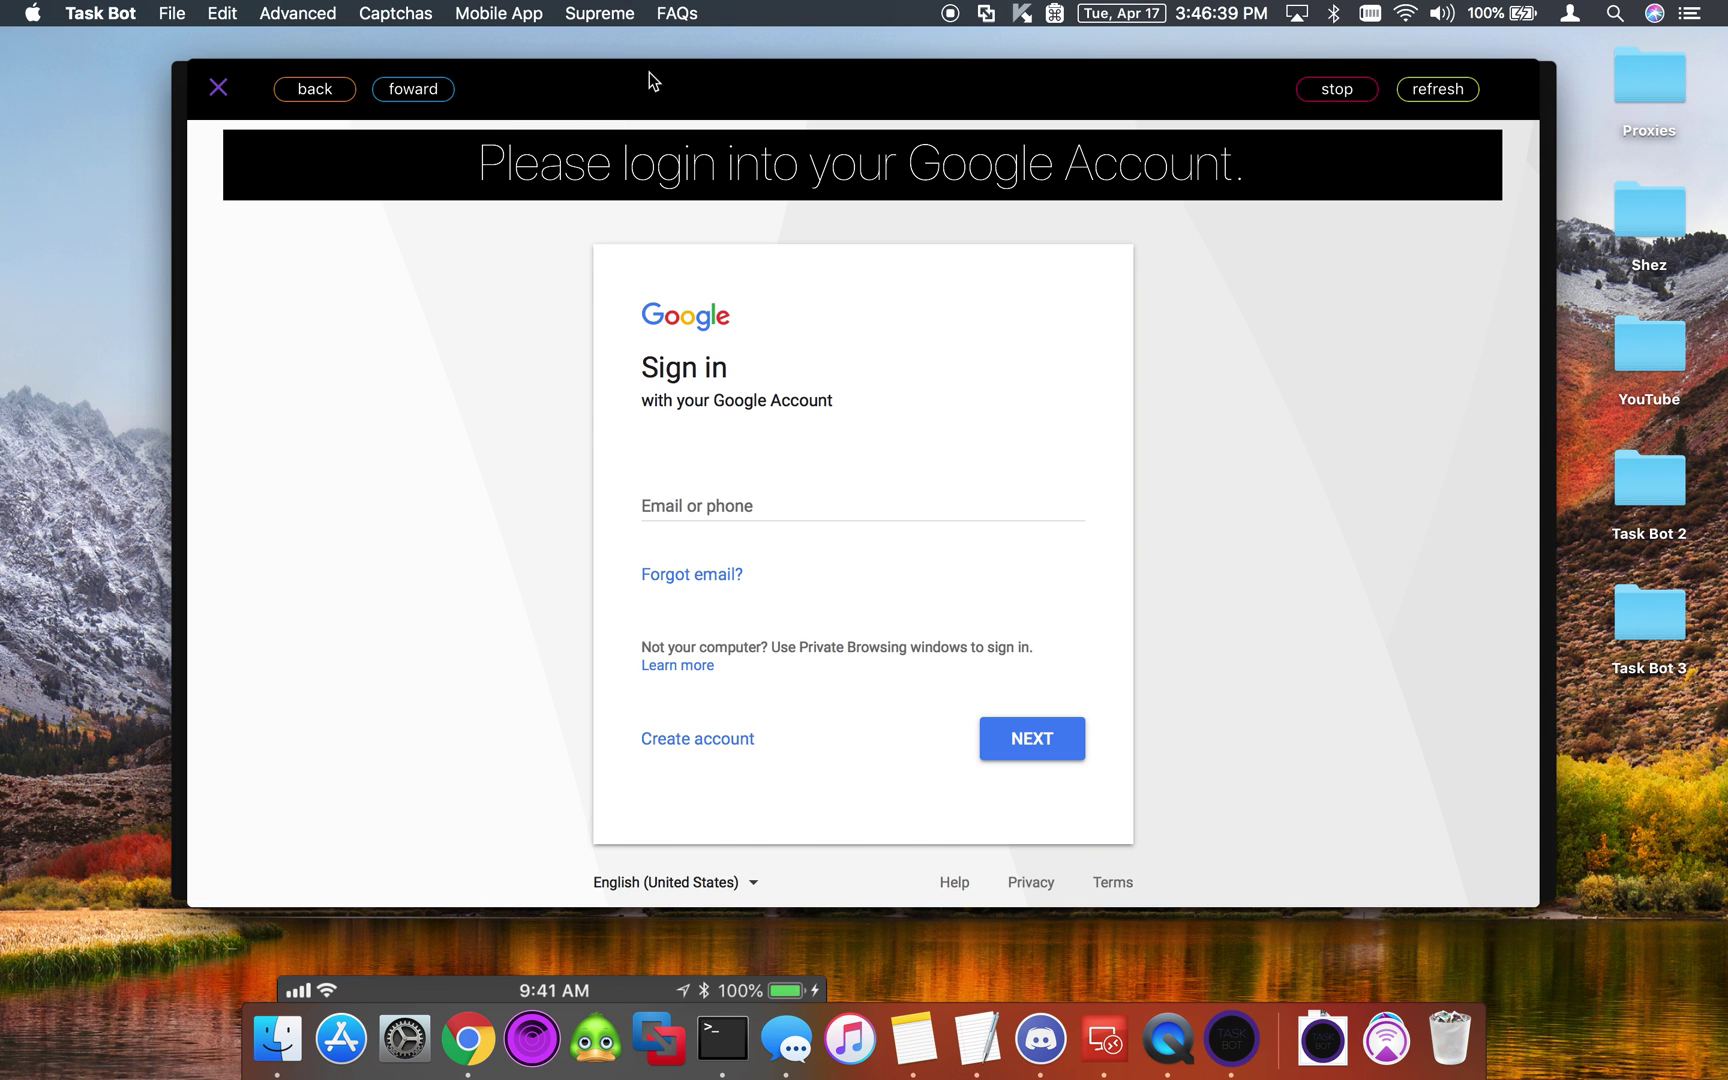
- Add a size 04.0 adidas Superstar to the Foot Locker cart, then close the shop window
left_click_drag(707, 74, 732, 895)
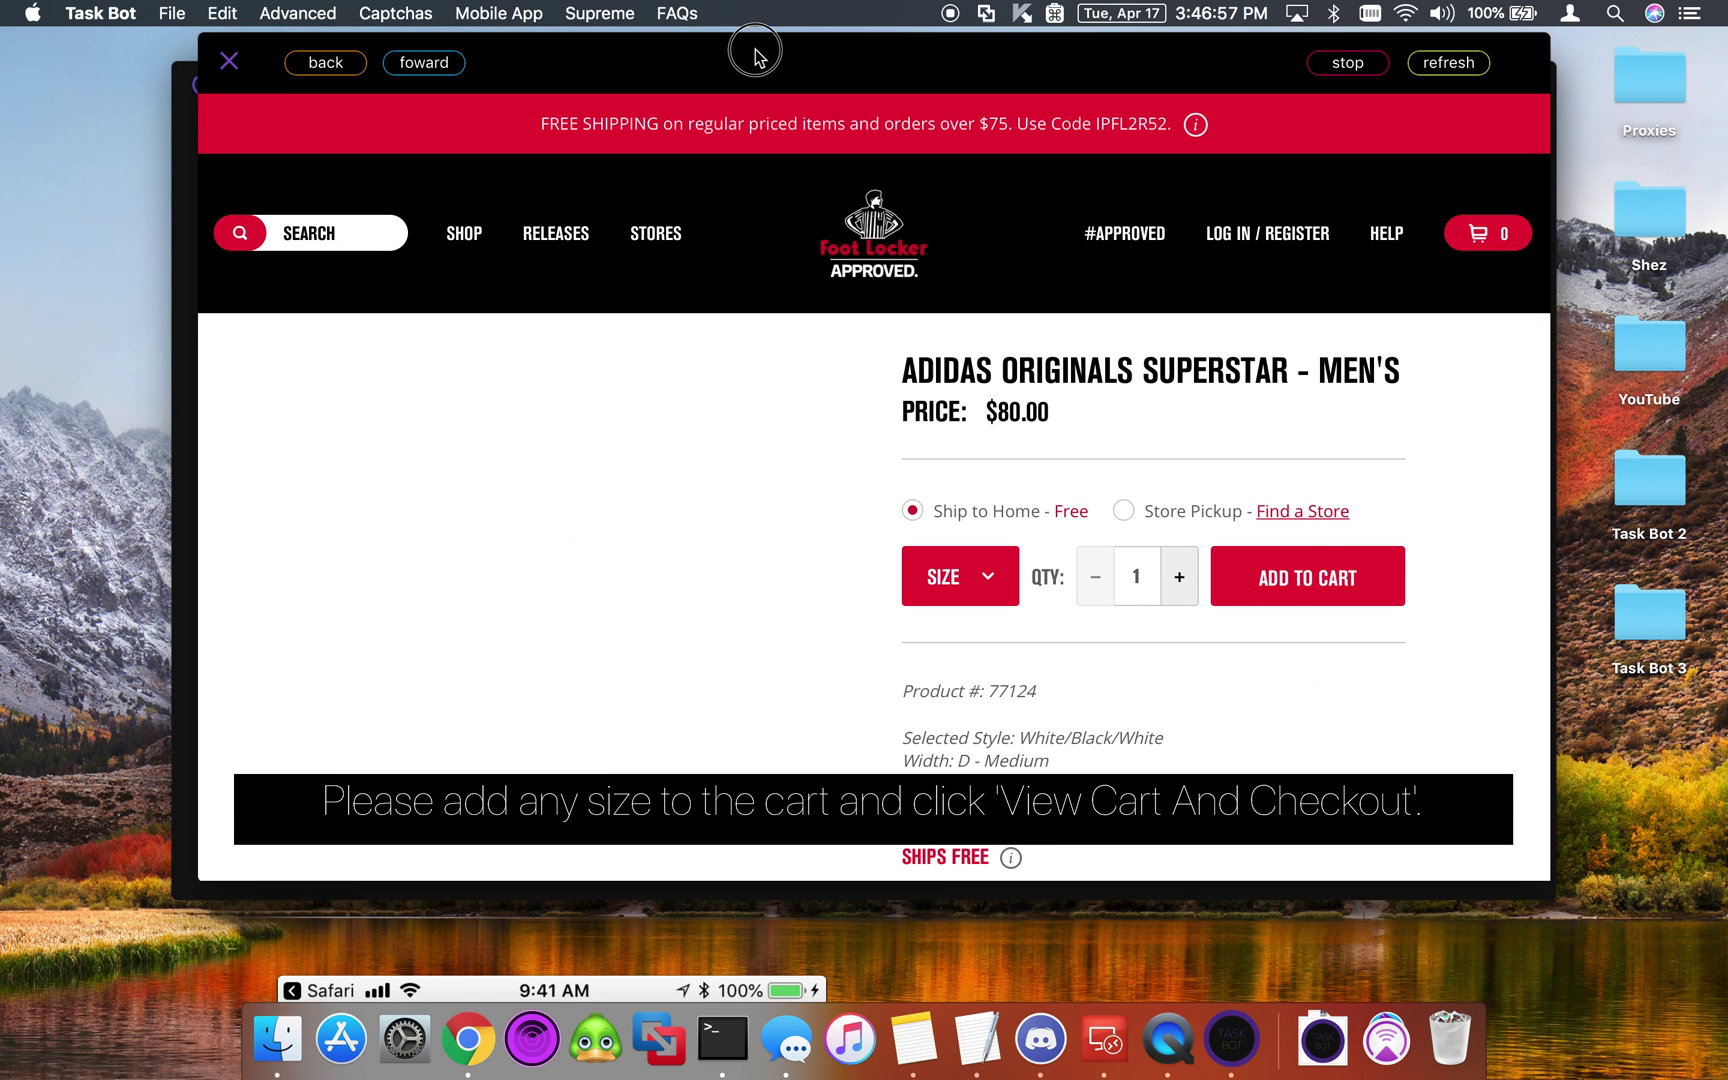
left_click(983, 628)
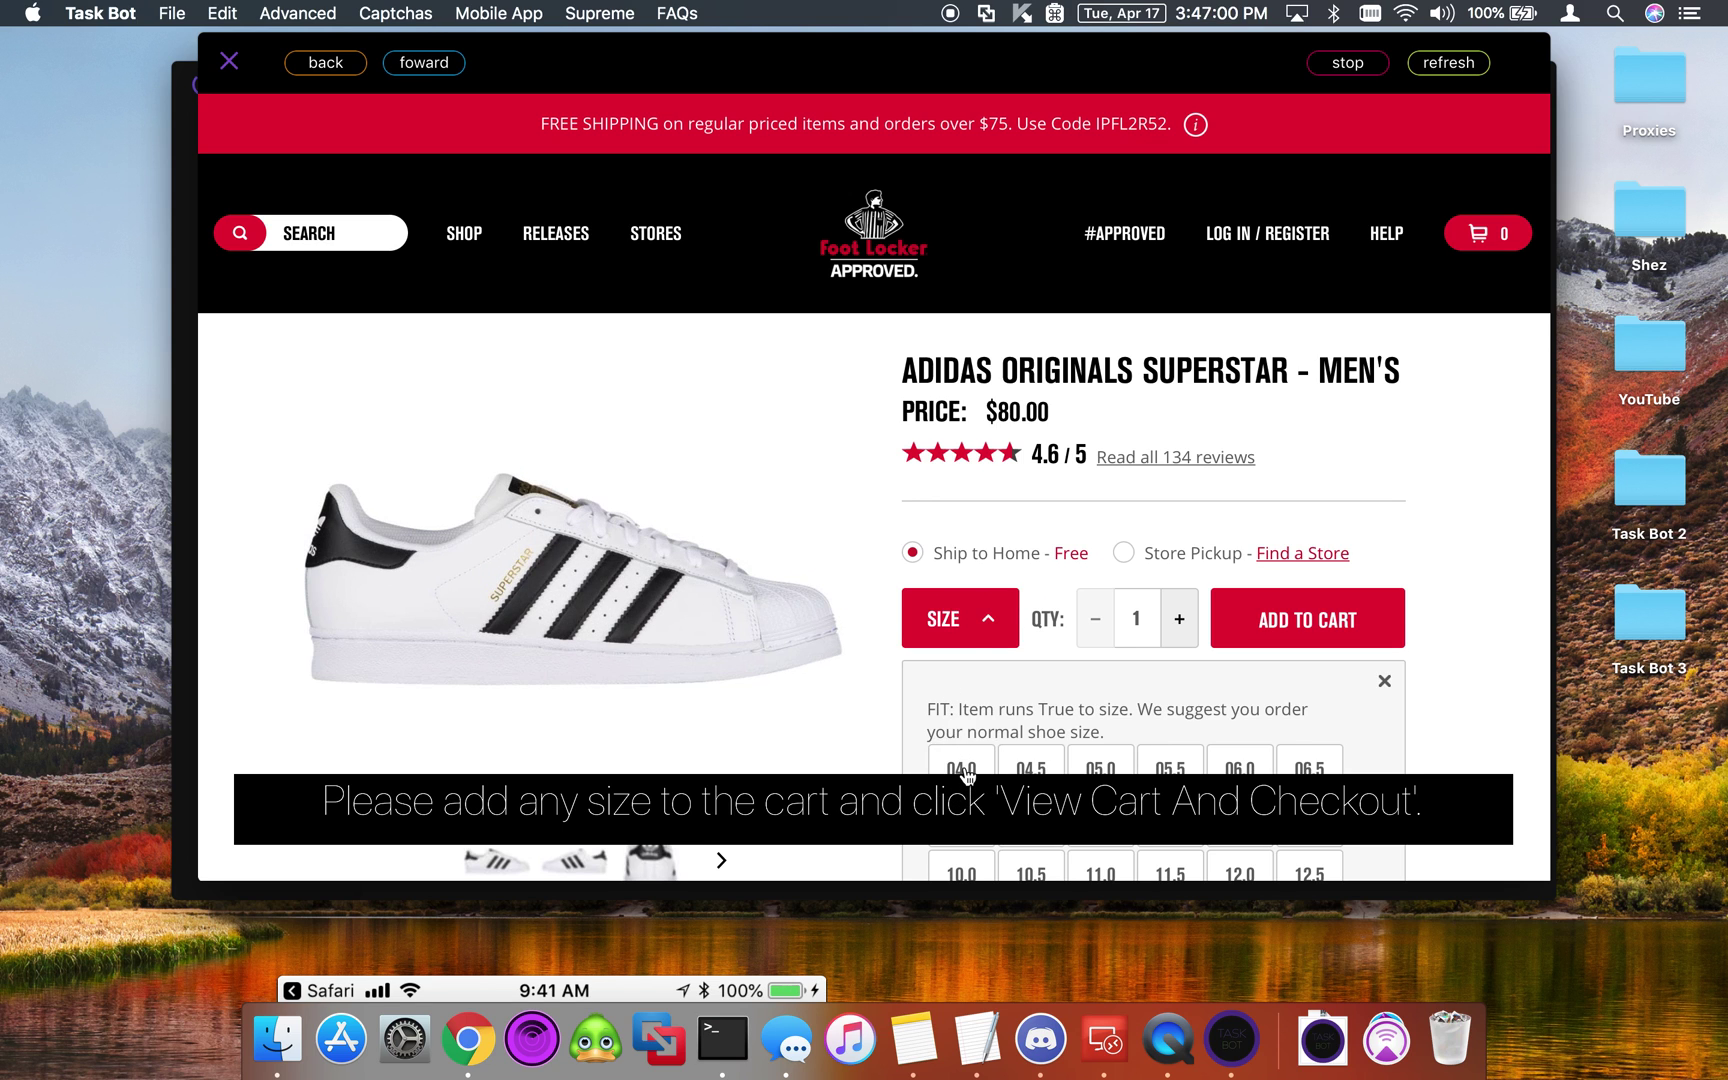
left_click(960, 772)
left_click(1300, 625)
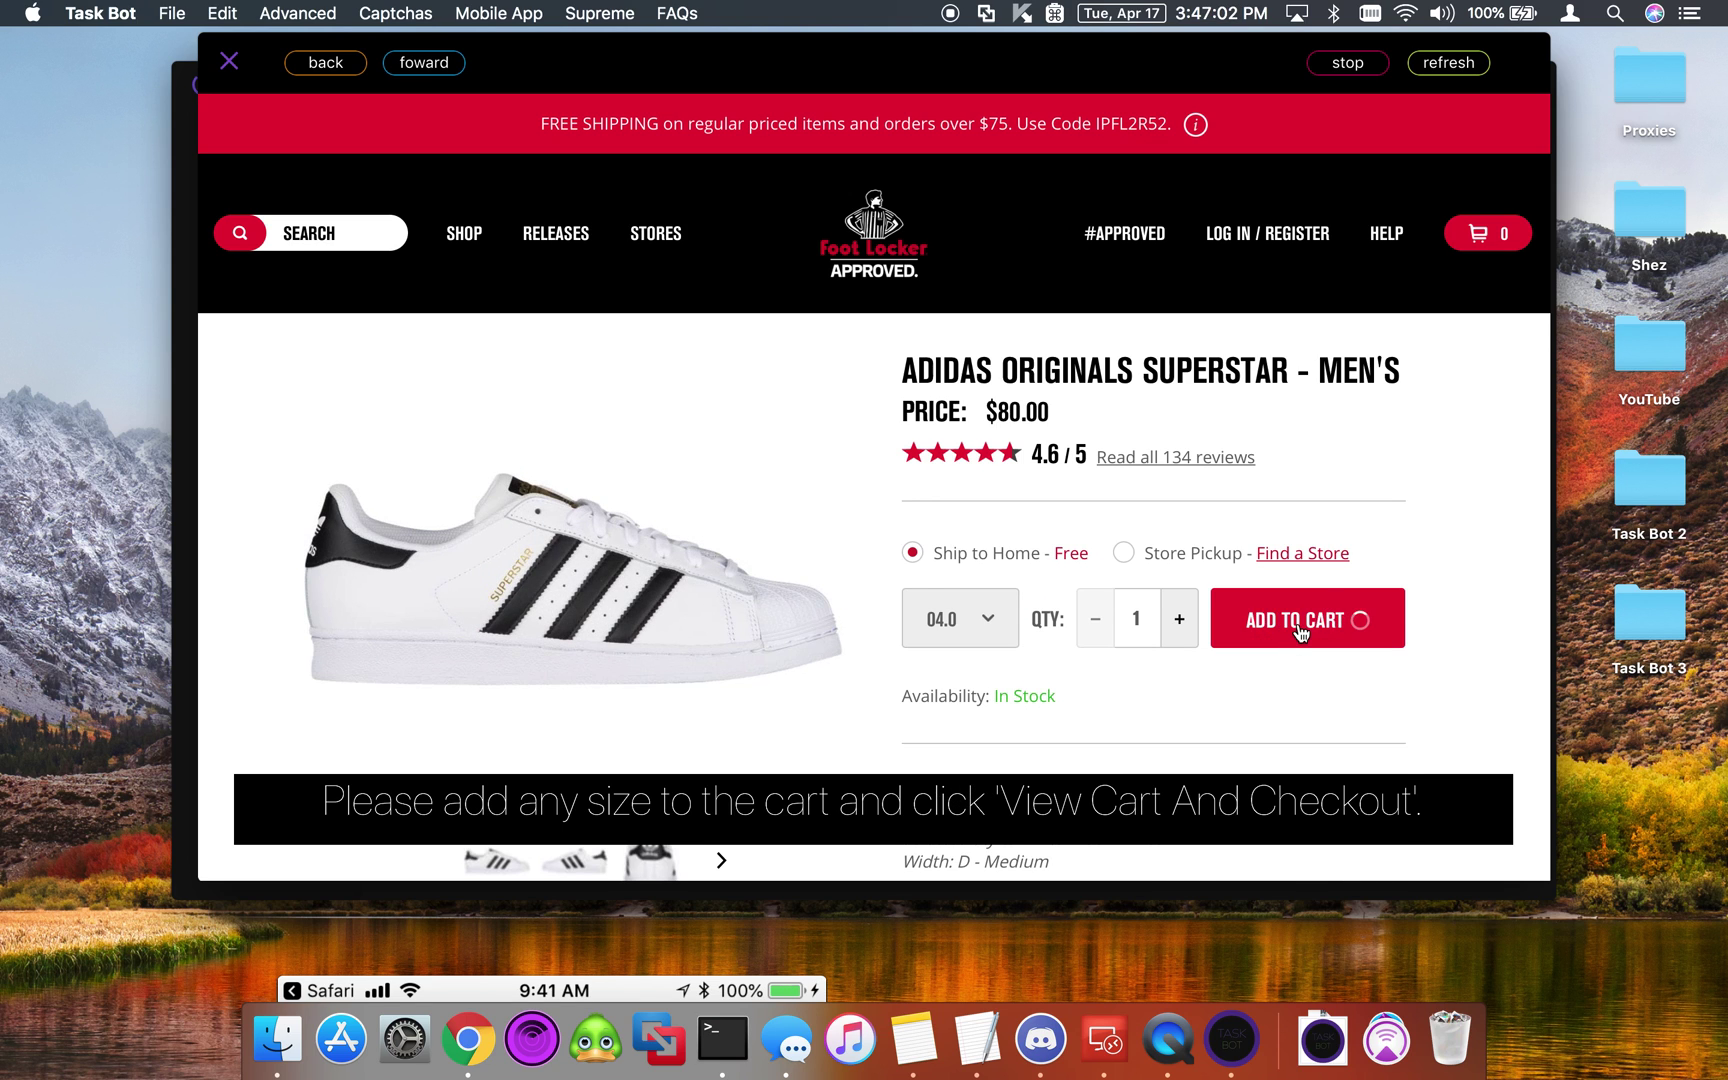
left_click(1307, 649)
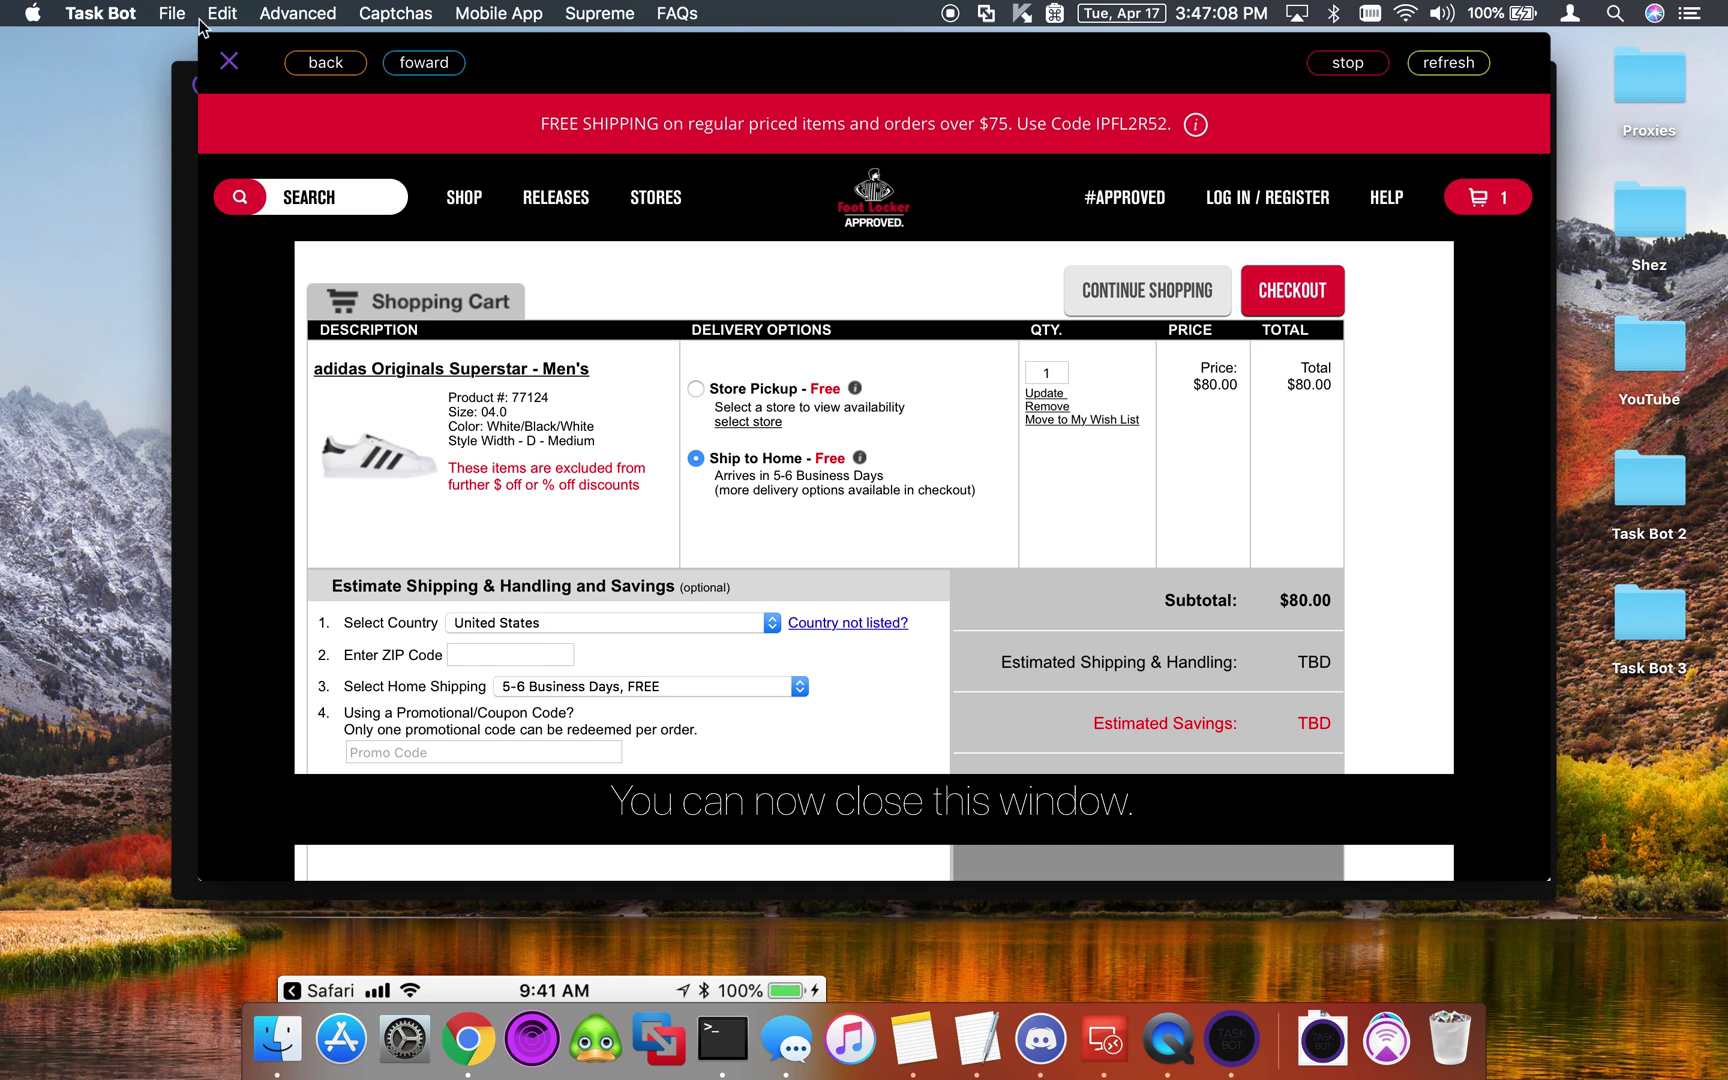
left_click(228, 60)
left_click_drag(571, 81, 571, 46)
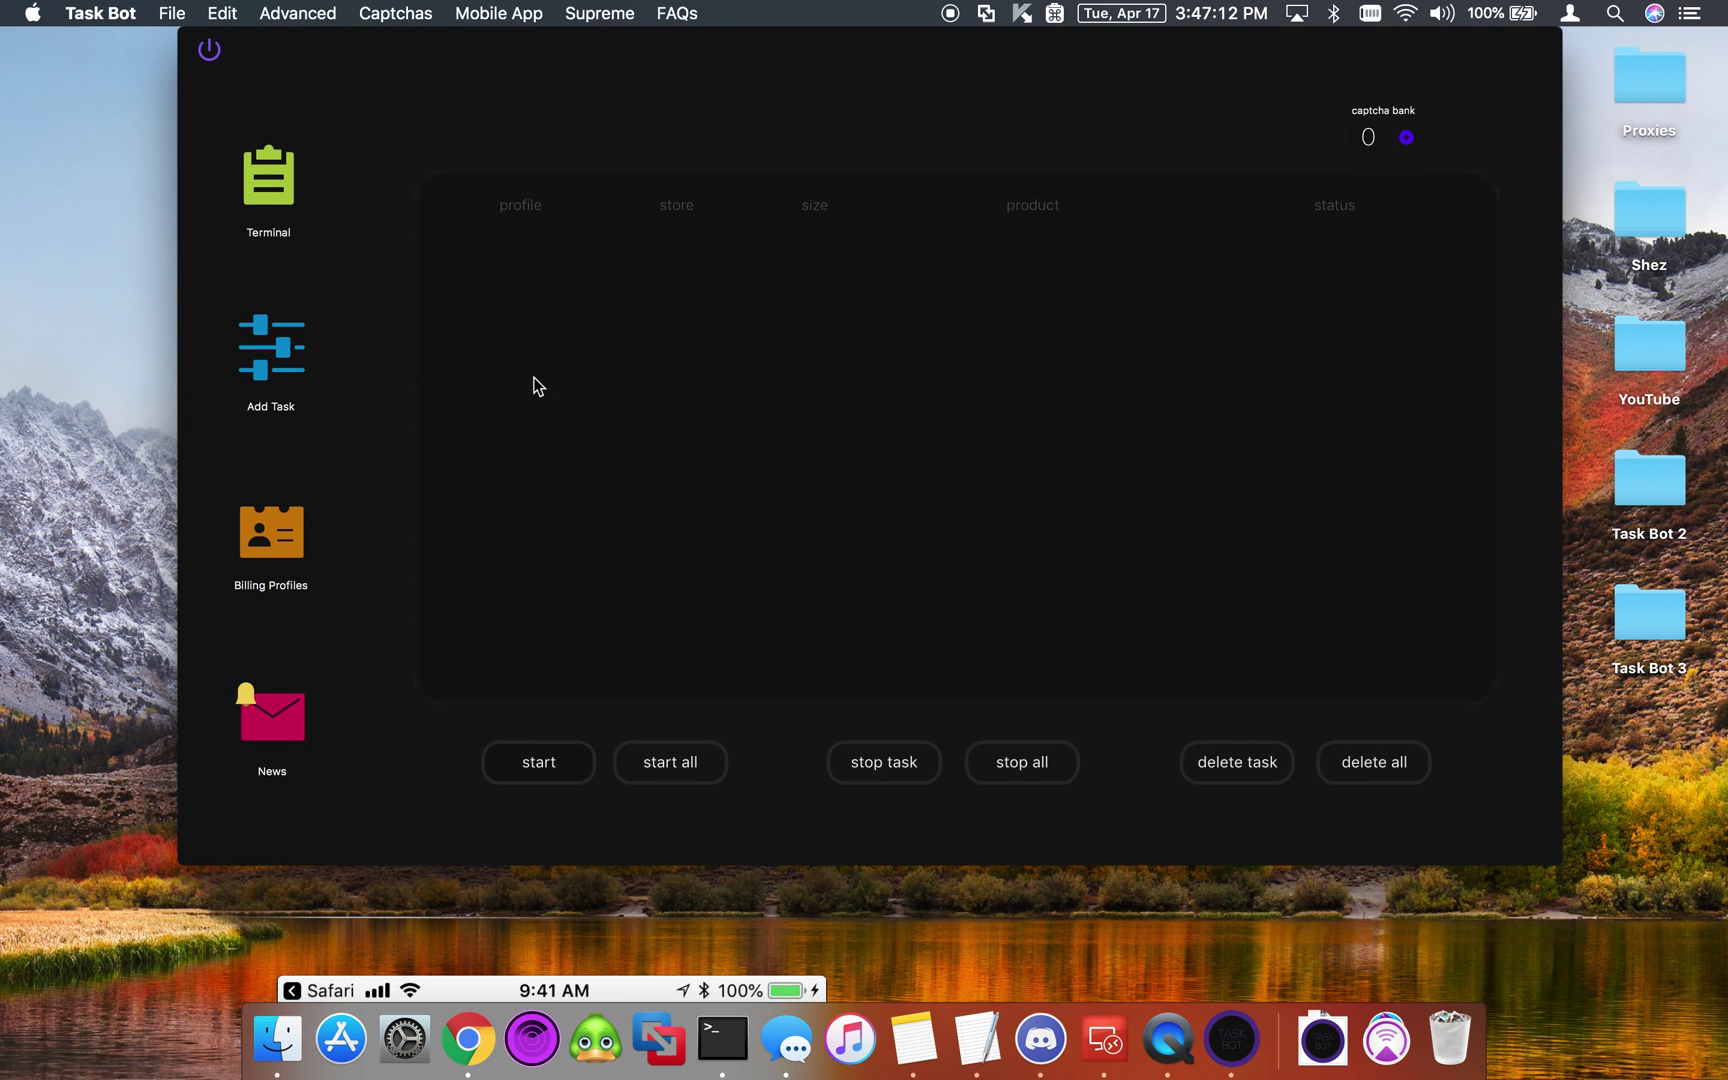
- Save a new Yeezy Supply task for billing profile test with the pasted product link
left_click(279, 363)
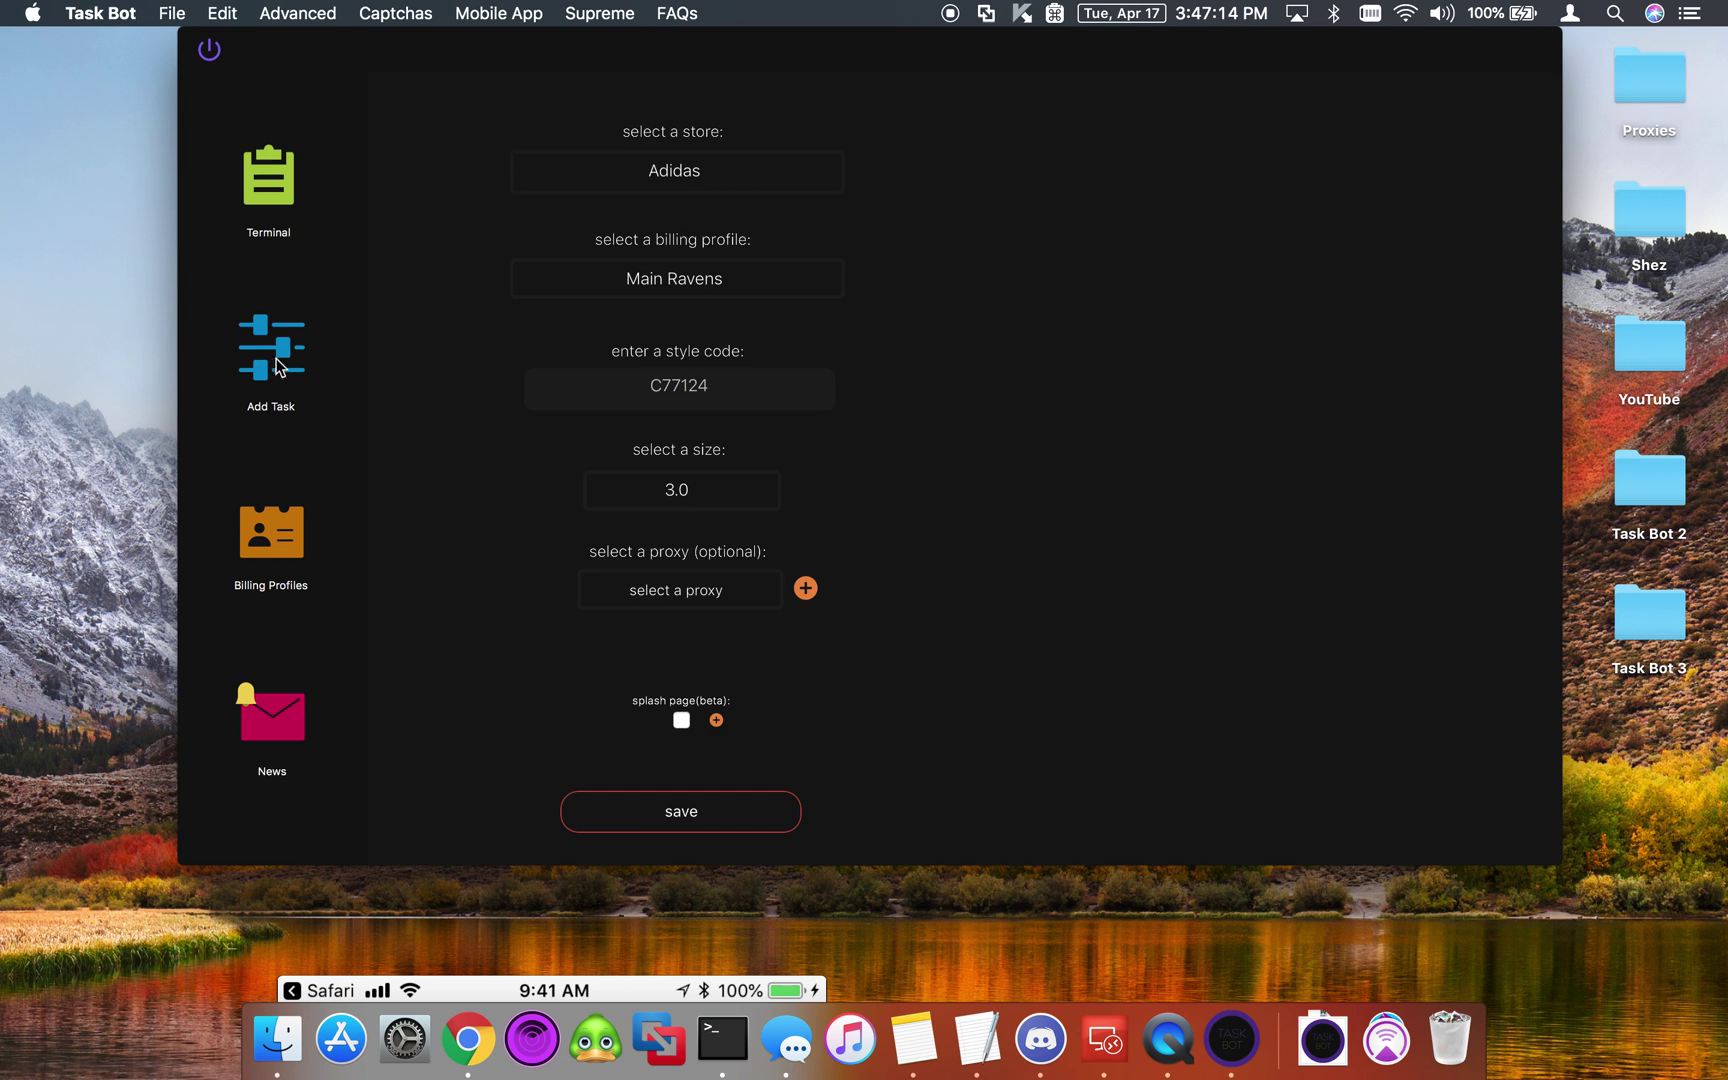
left_click(750, 297)
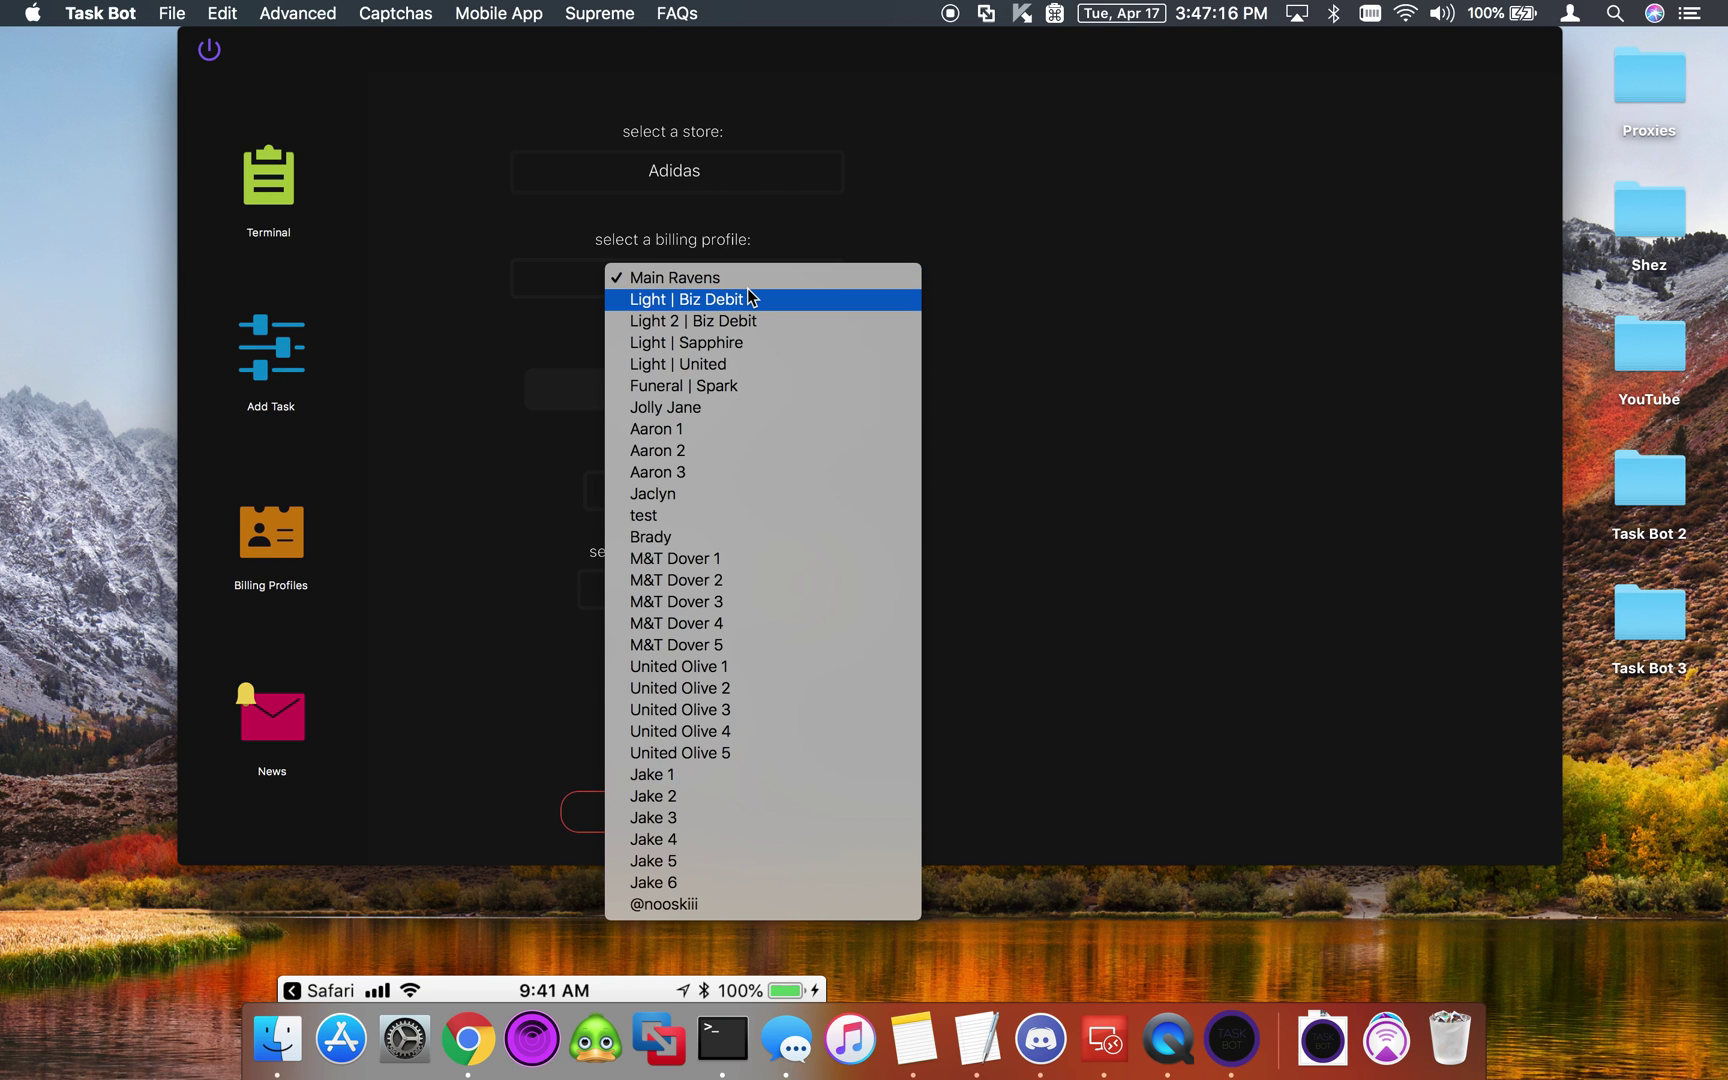
left_click(706, 517)
left_click(724, 165)
scroll(771, 900, "down", 10)
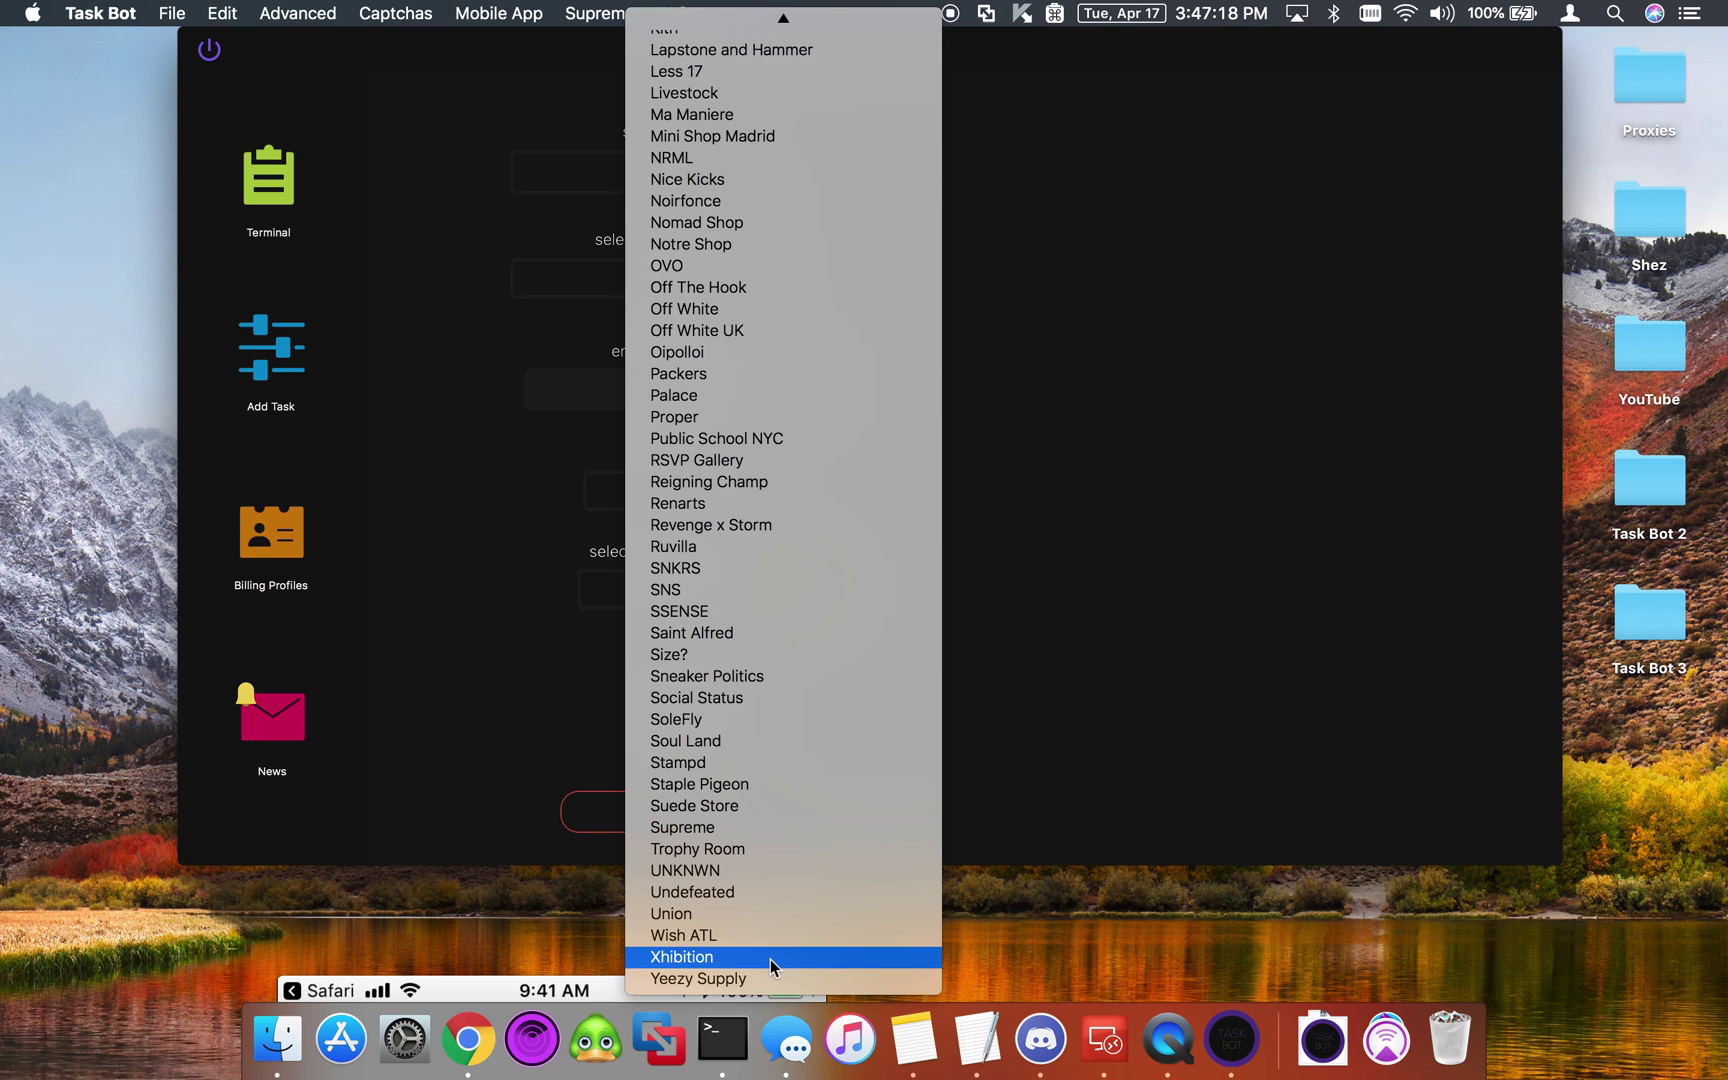
left_click(765, 973)
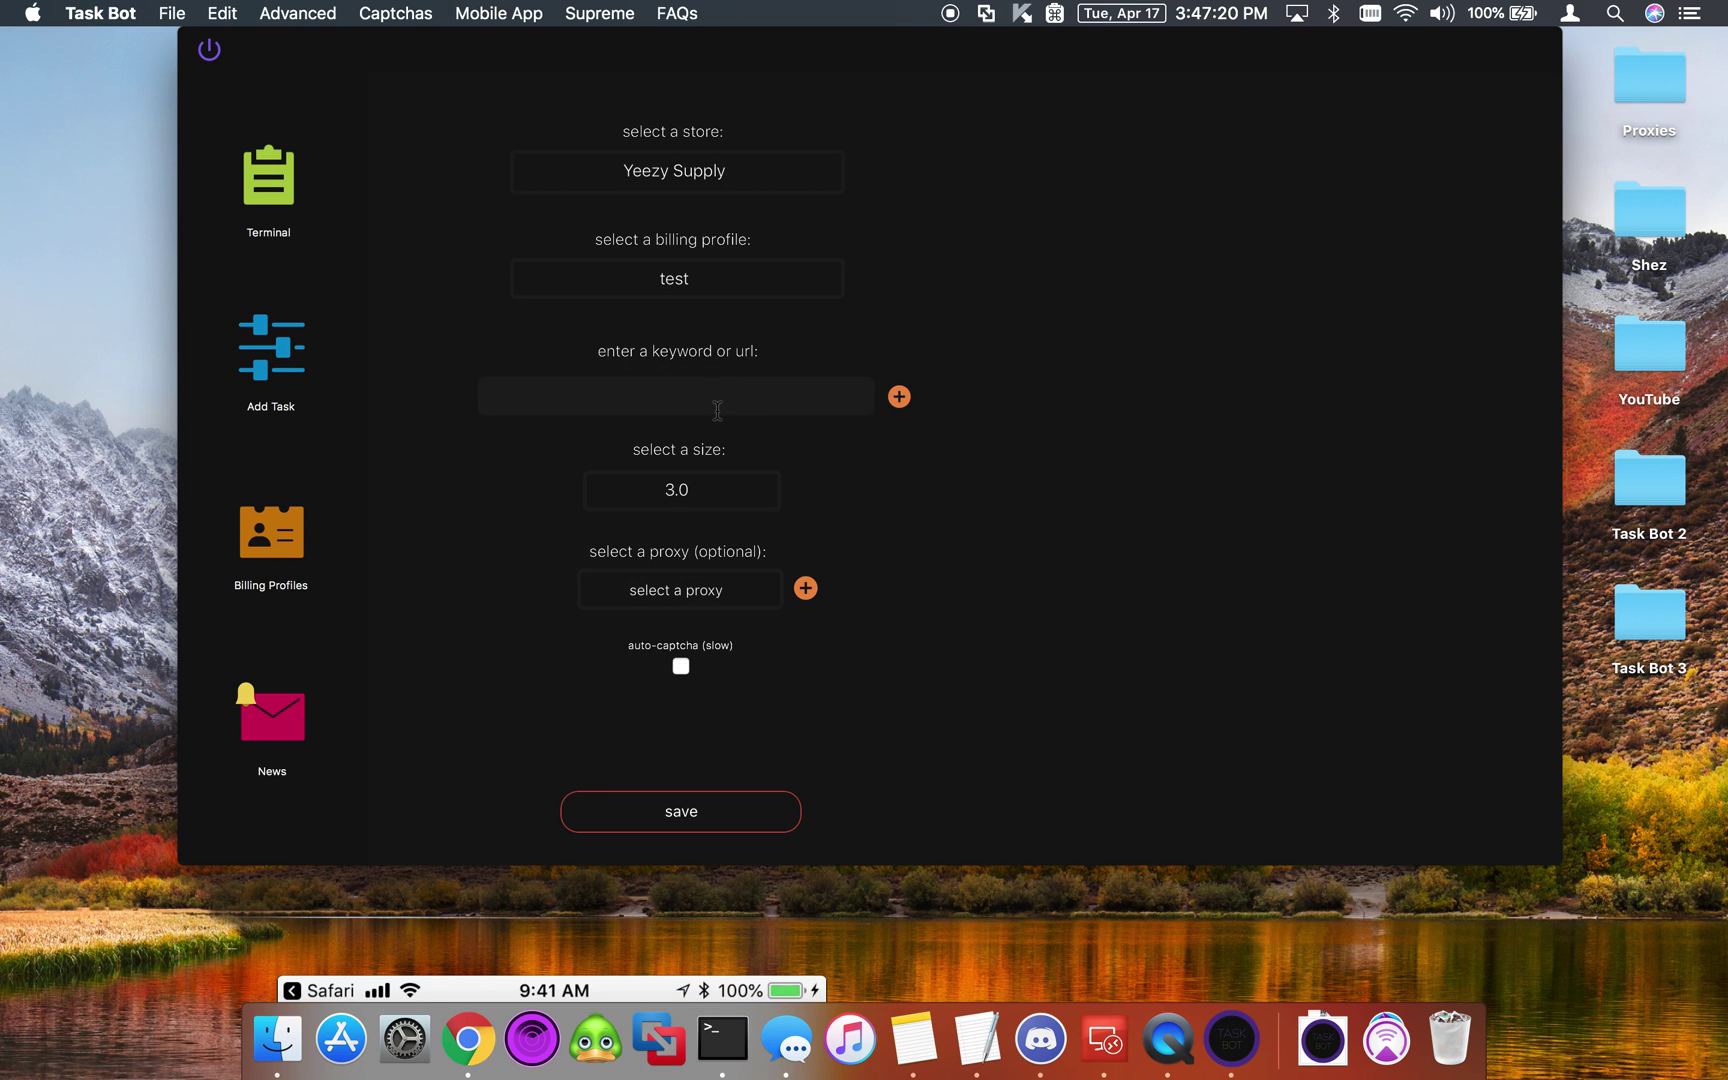
left_click(718, 410)
key("super+v")
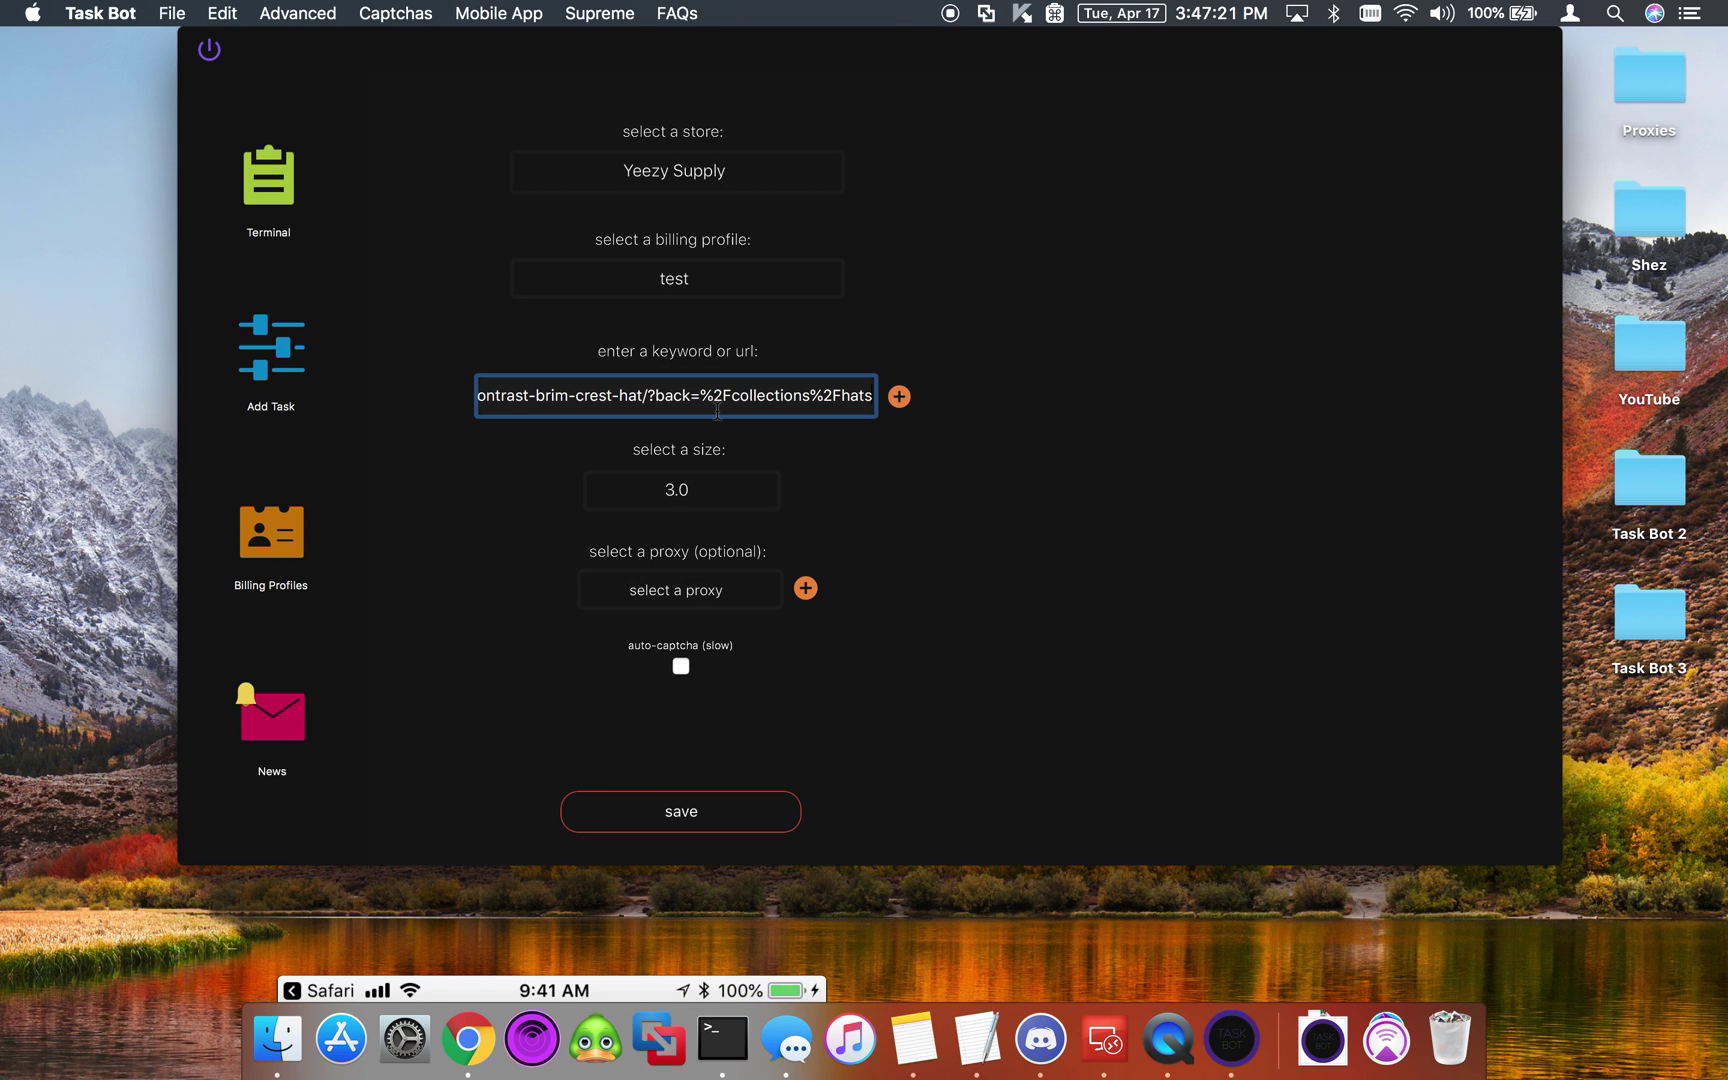
left_click(681, 824)
left_click(259, 211)
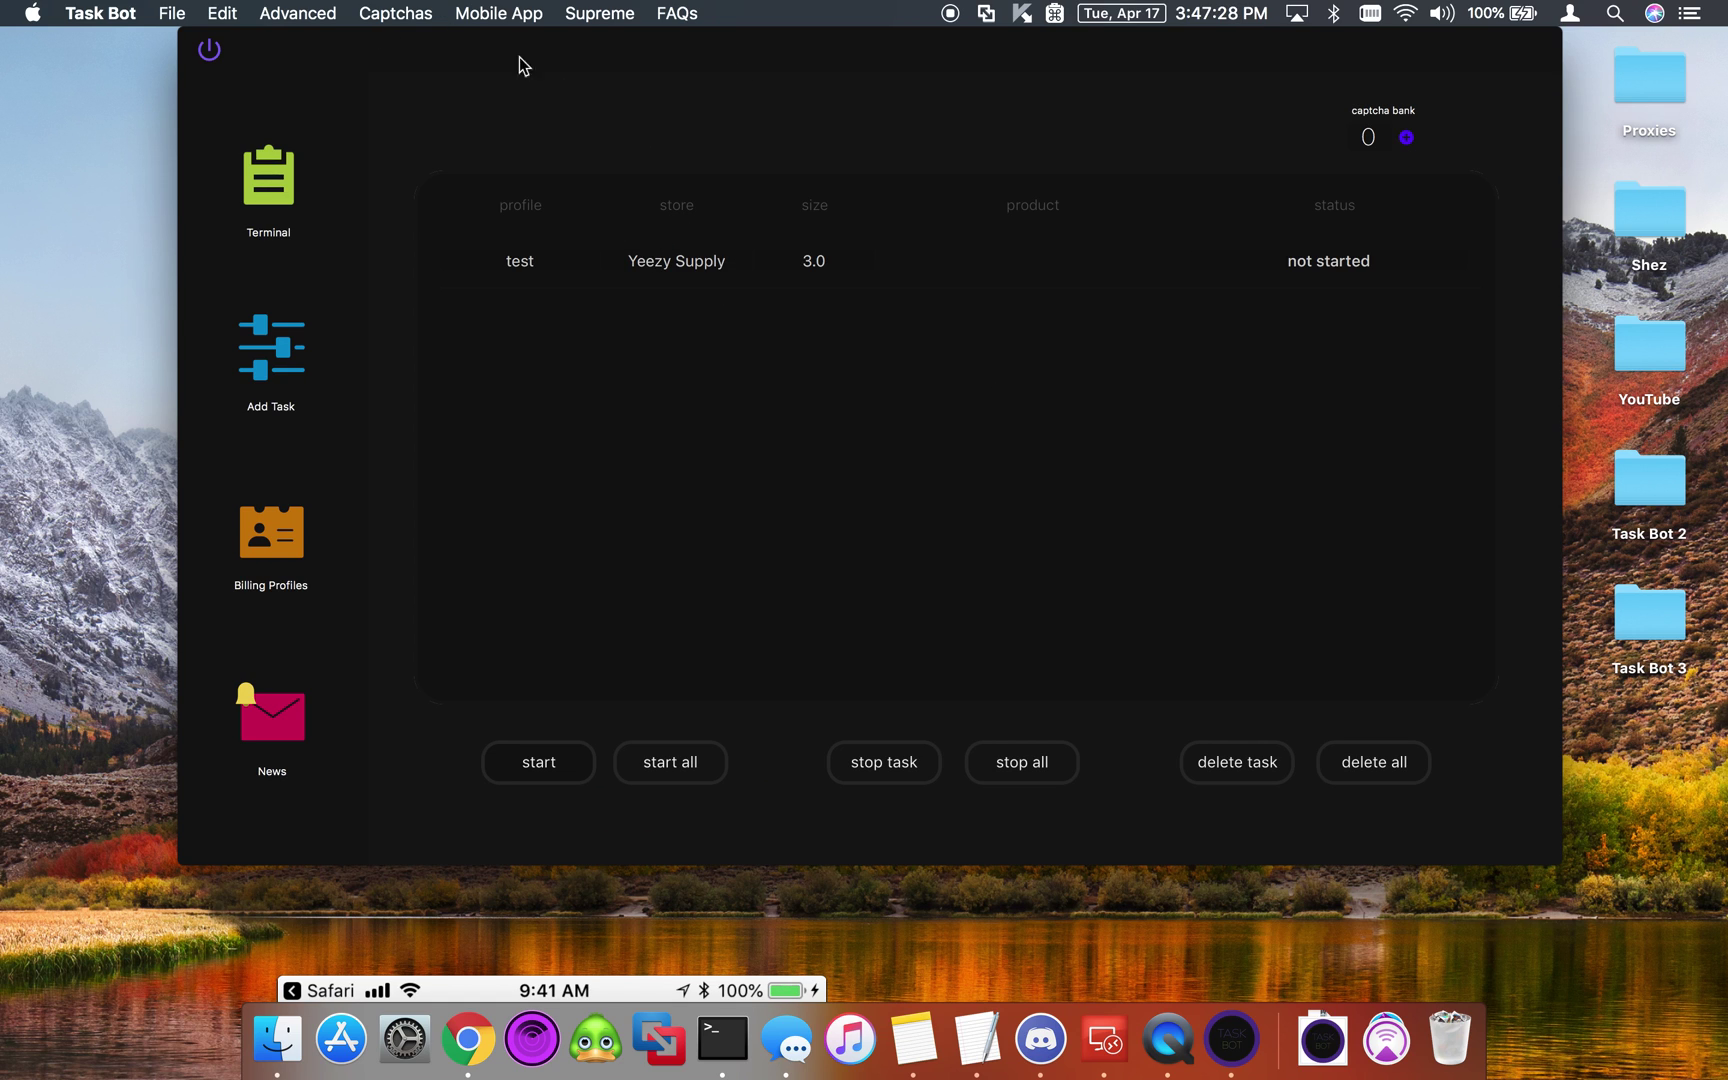
- Turn on Send Captchas To iPhone and open the FAQ page
left_click(511, 16)
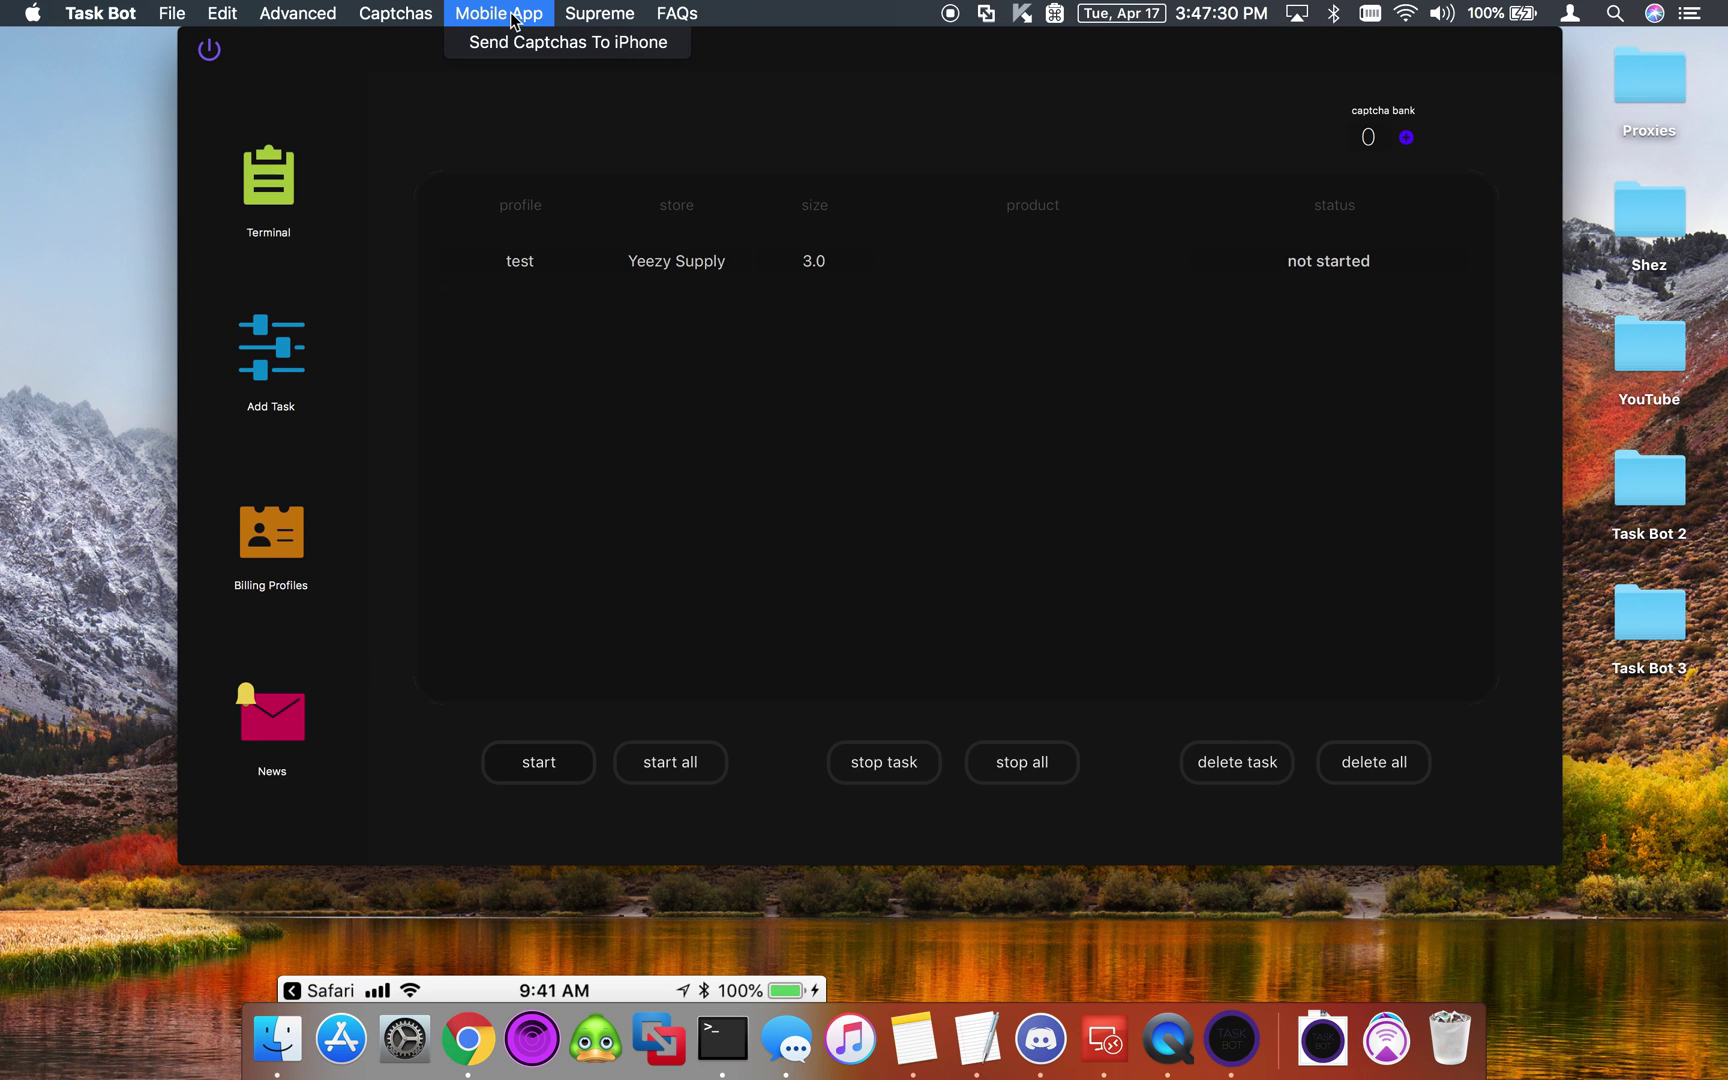
left_click(521, 50)
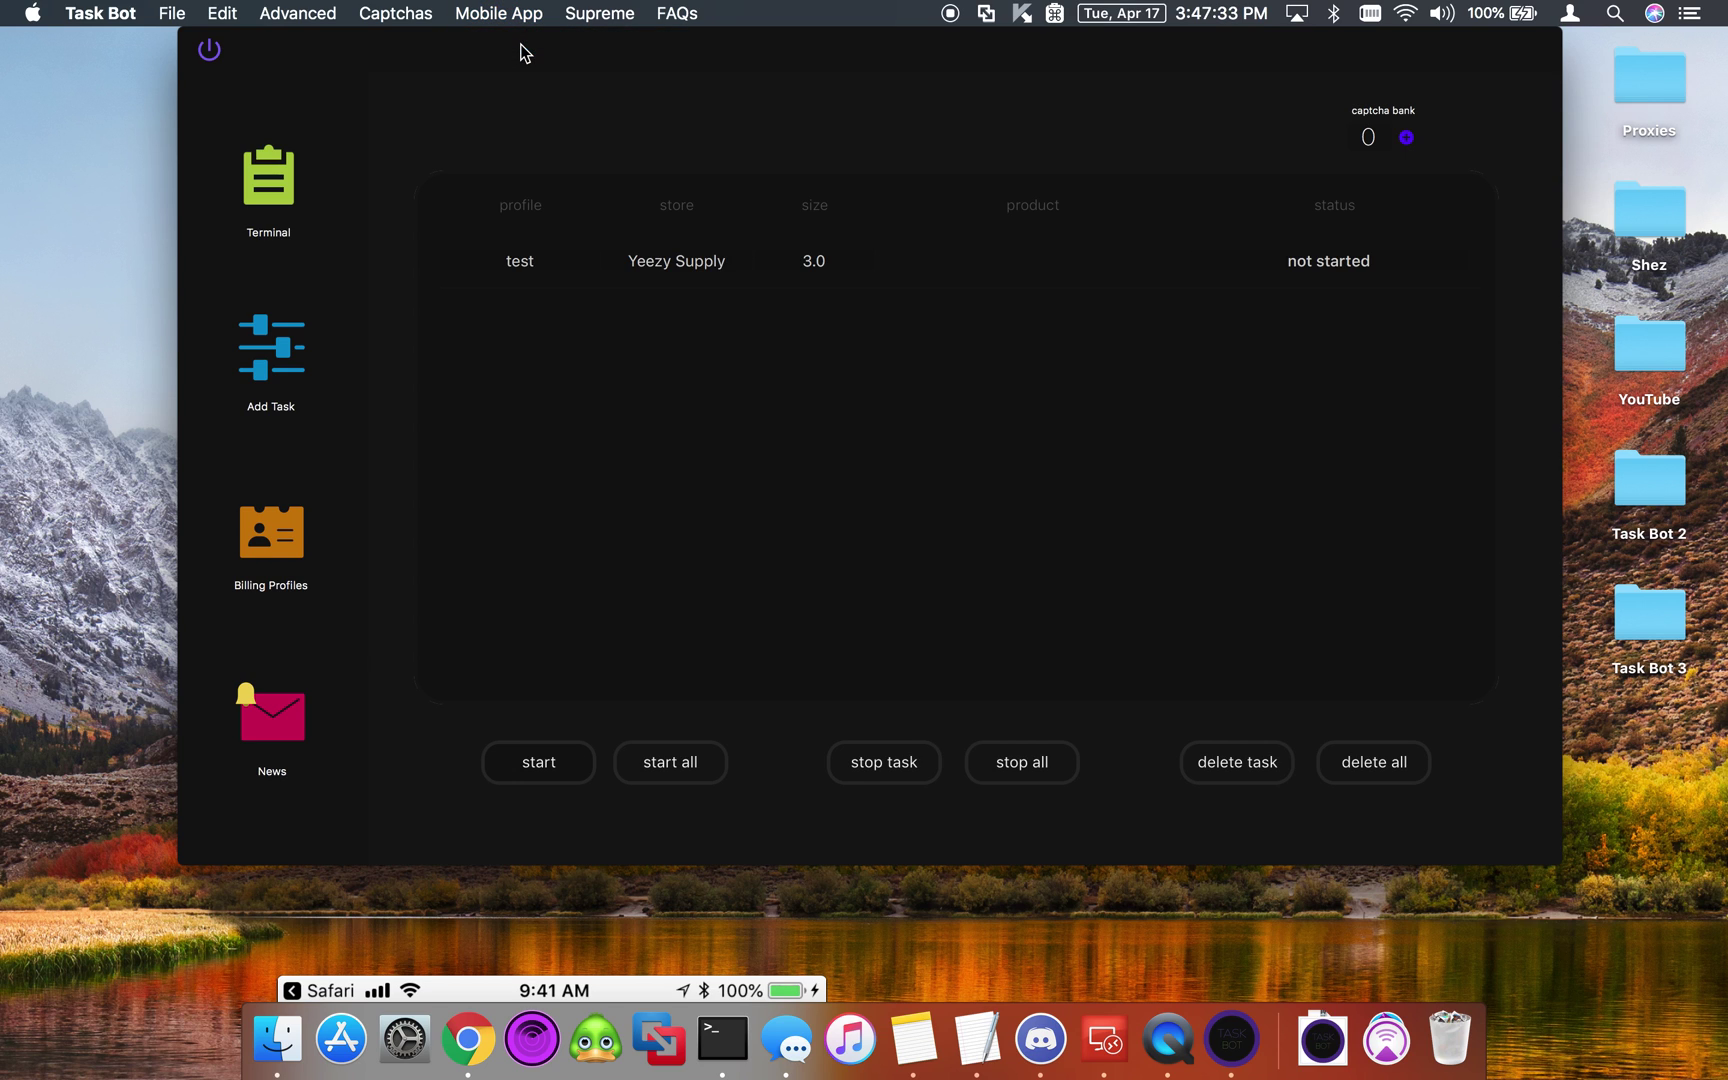
left_click(672, 15)
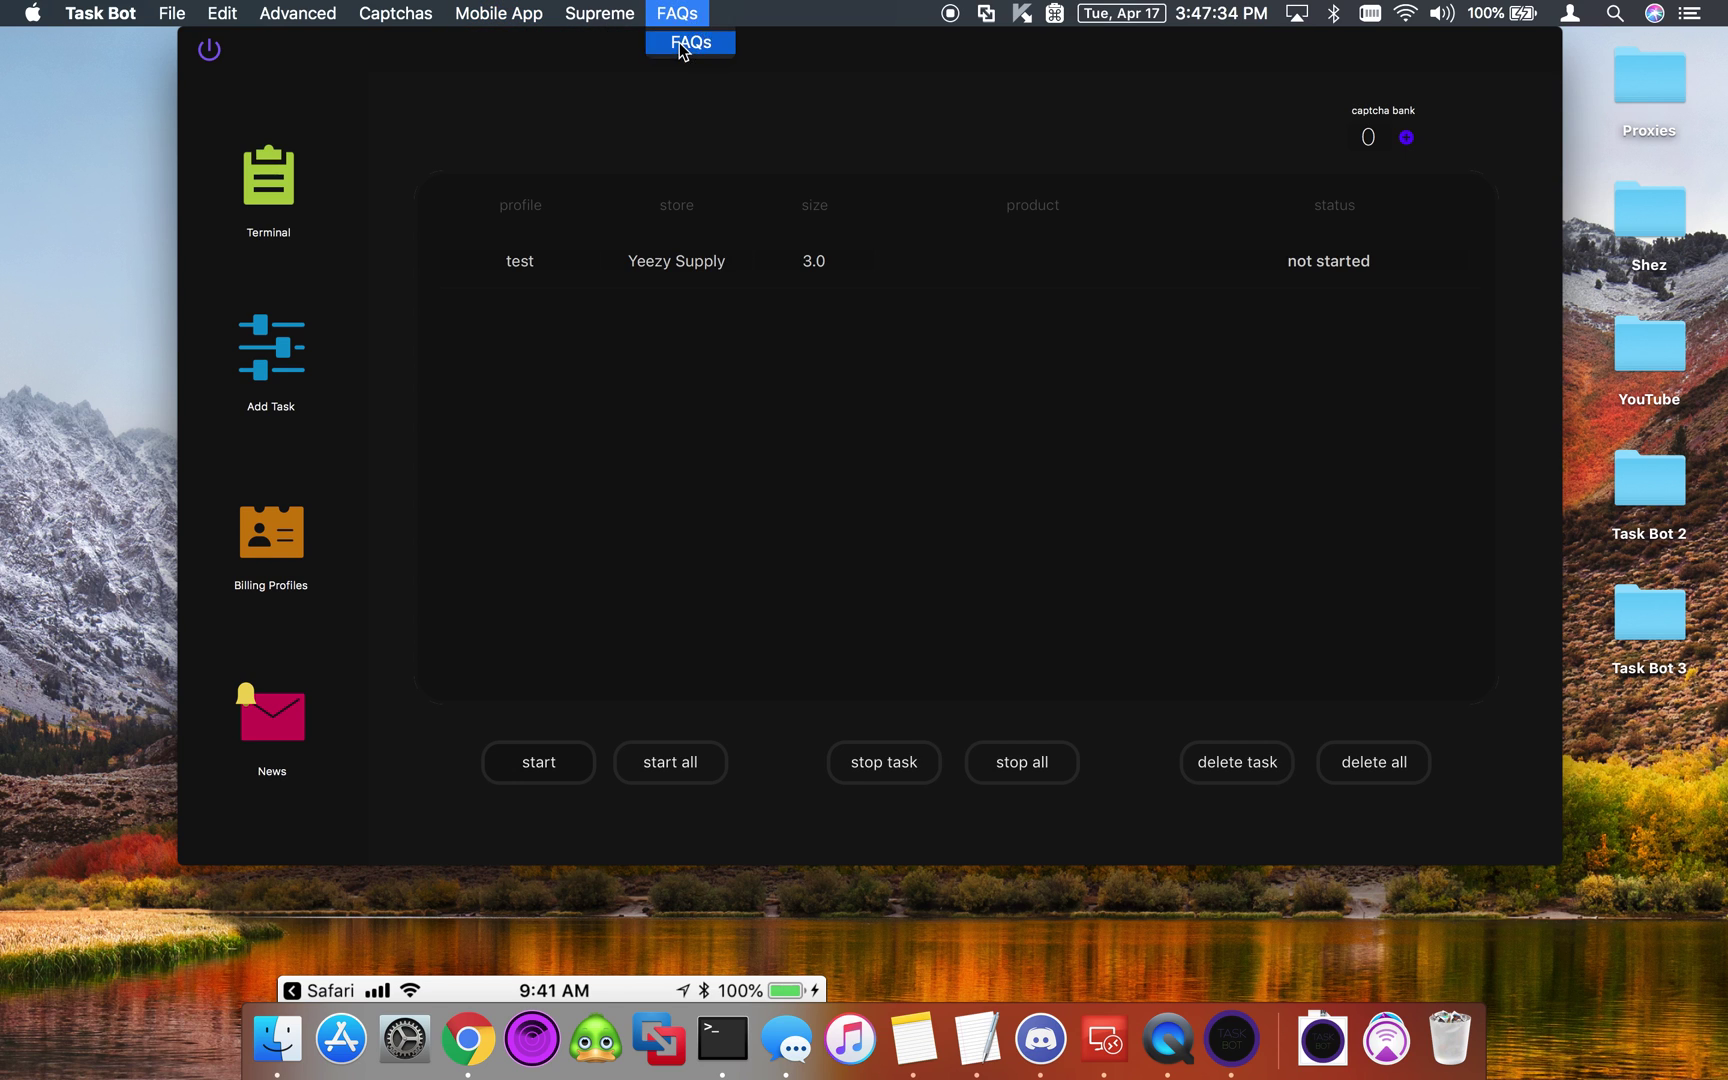
left_click(679, 42)
left_click_drag(736, 171, 884, 700)
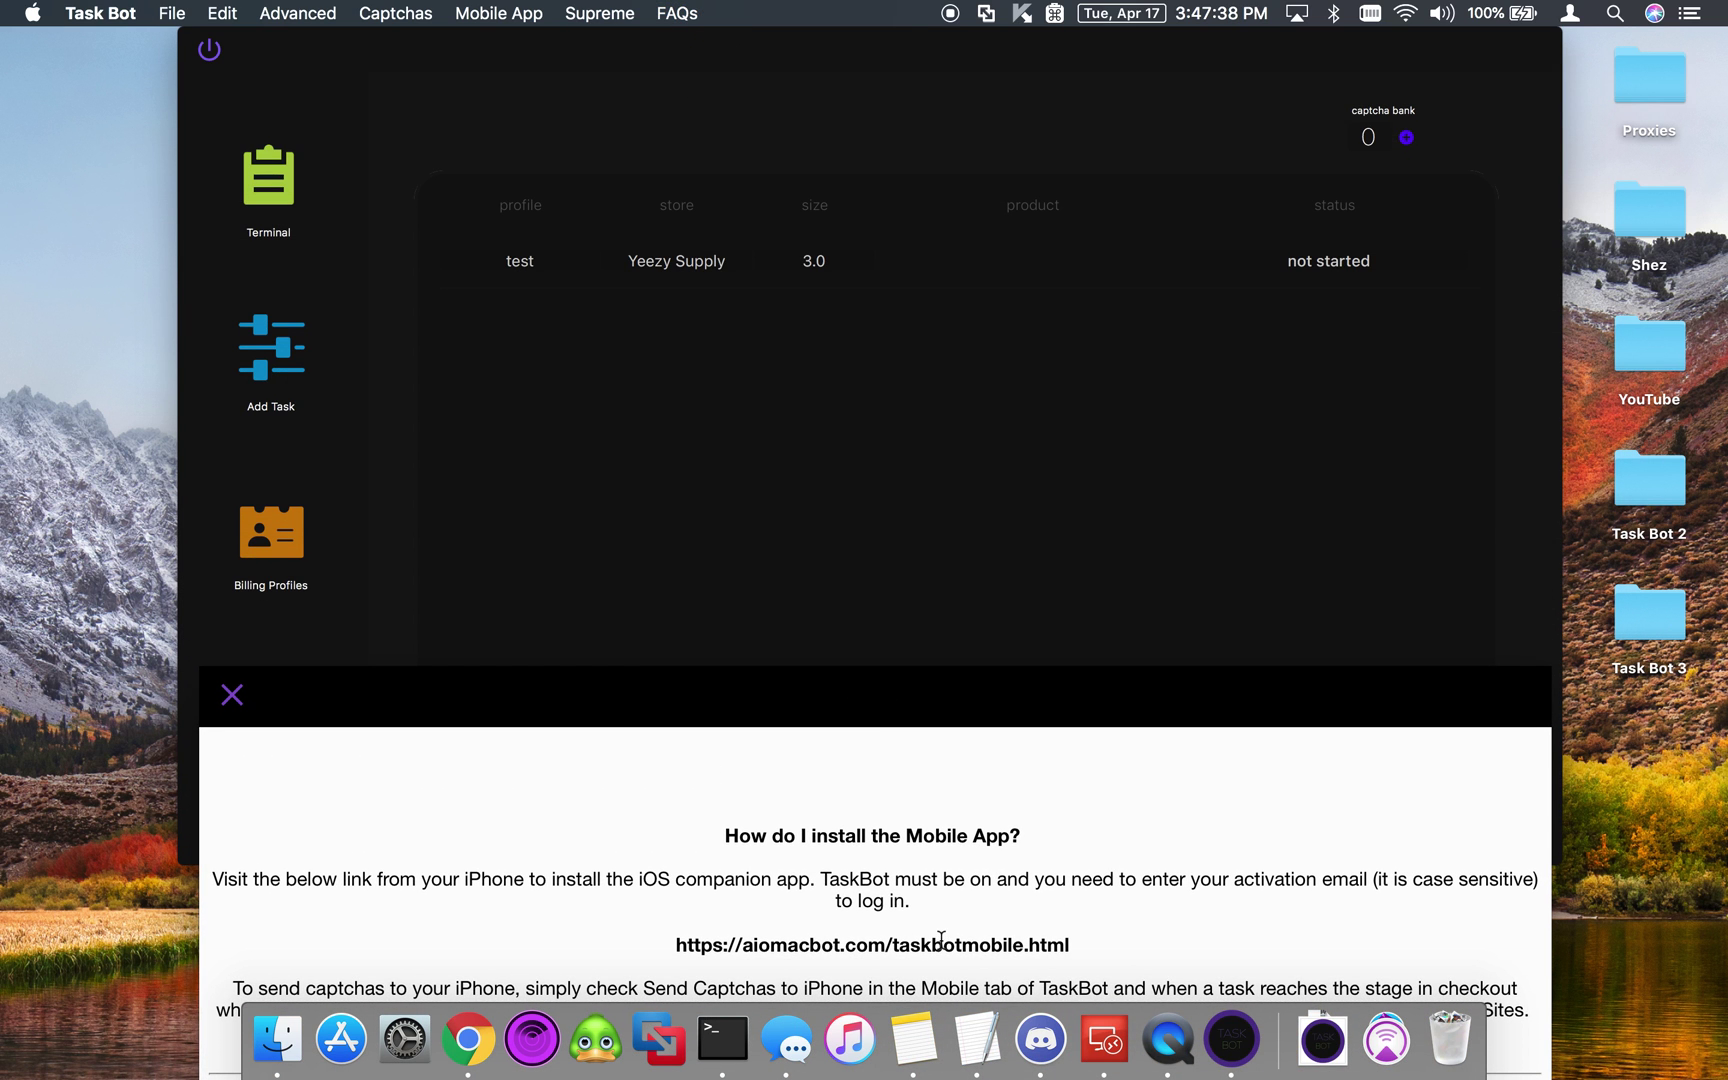
- Select the taskbotmobile.html install link in the FAQ and shift the FAQ window right
left_click(1071, 944)
left_click_drag(1071, 944, 674, 944)
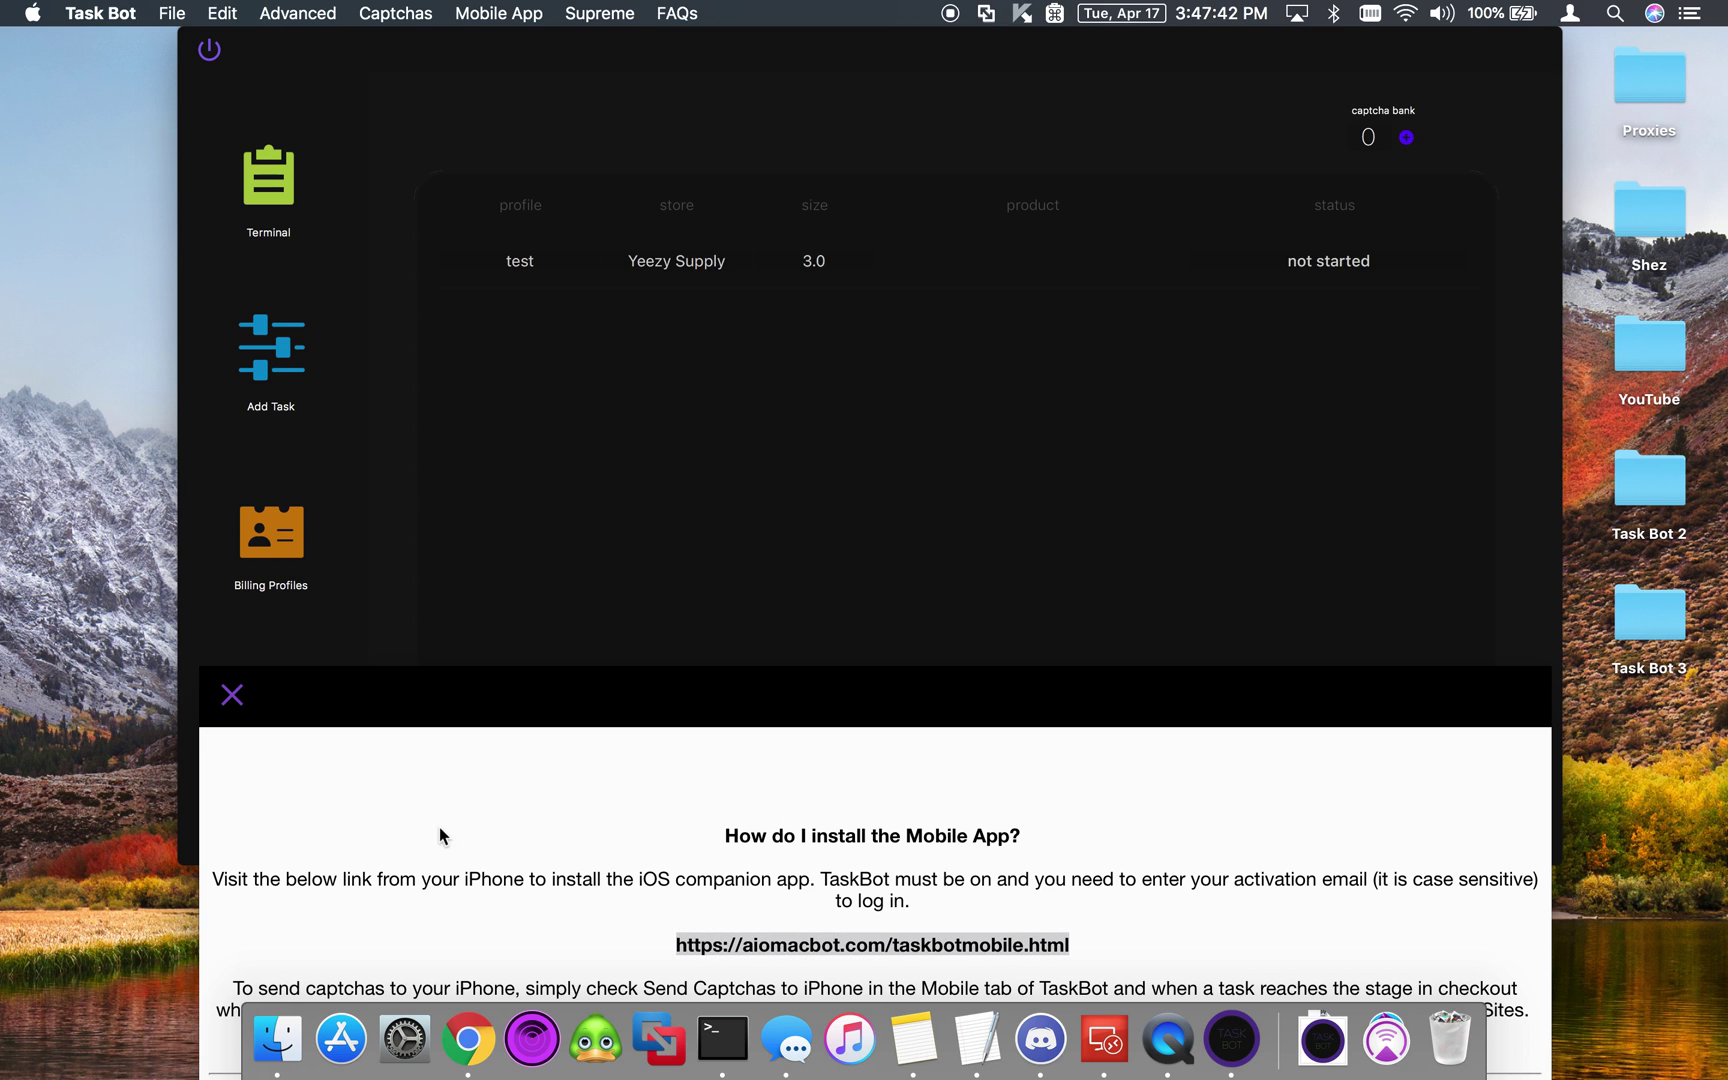
left_click_drag(507, 690, 607, 688)
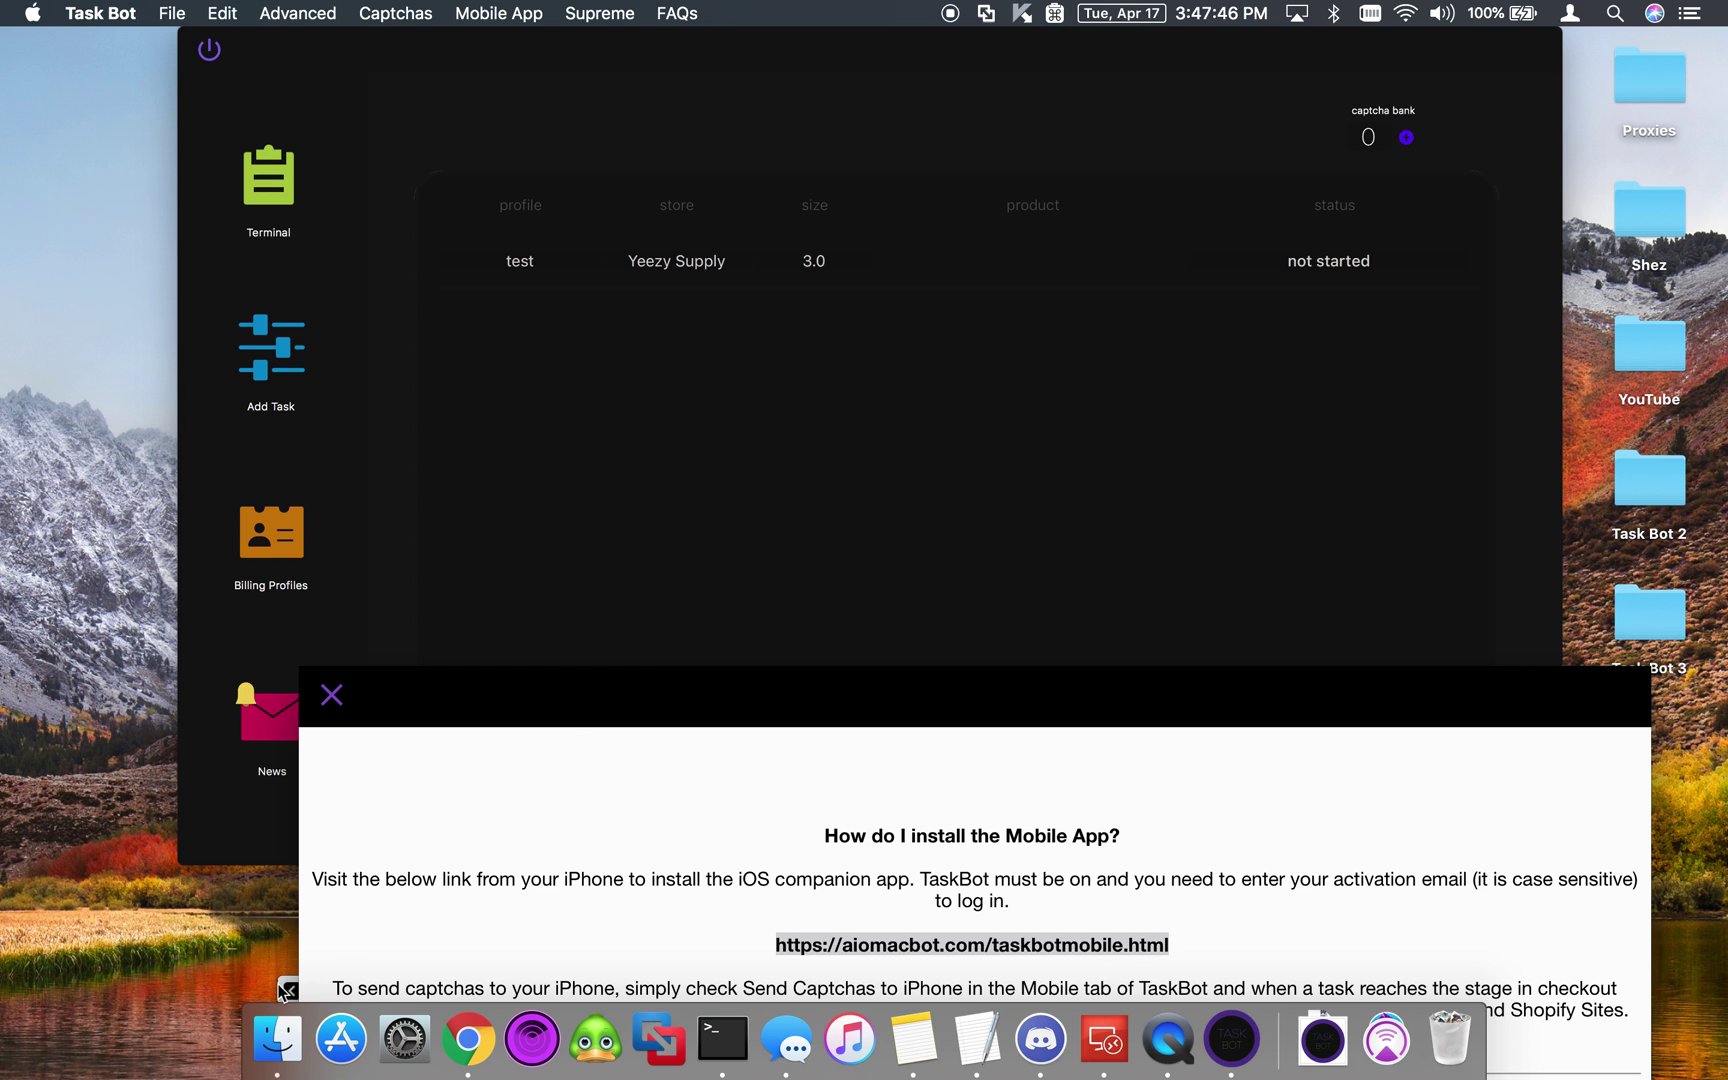
left_click_drag(526, 677, 574, 679)
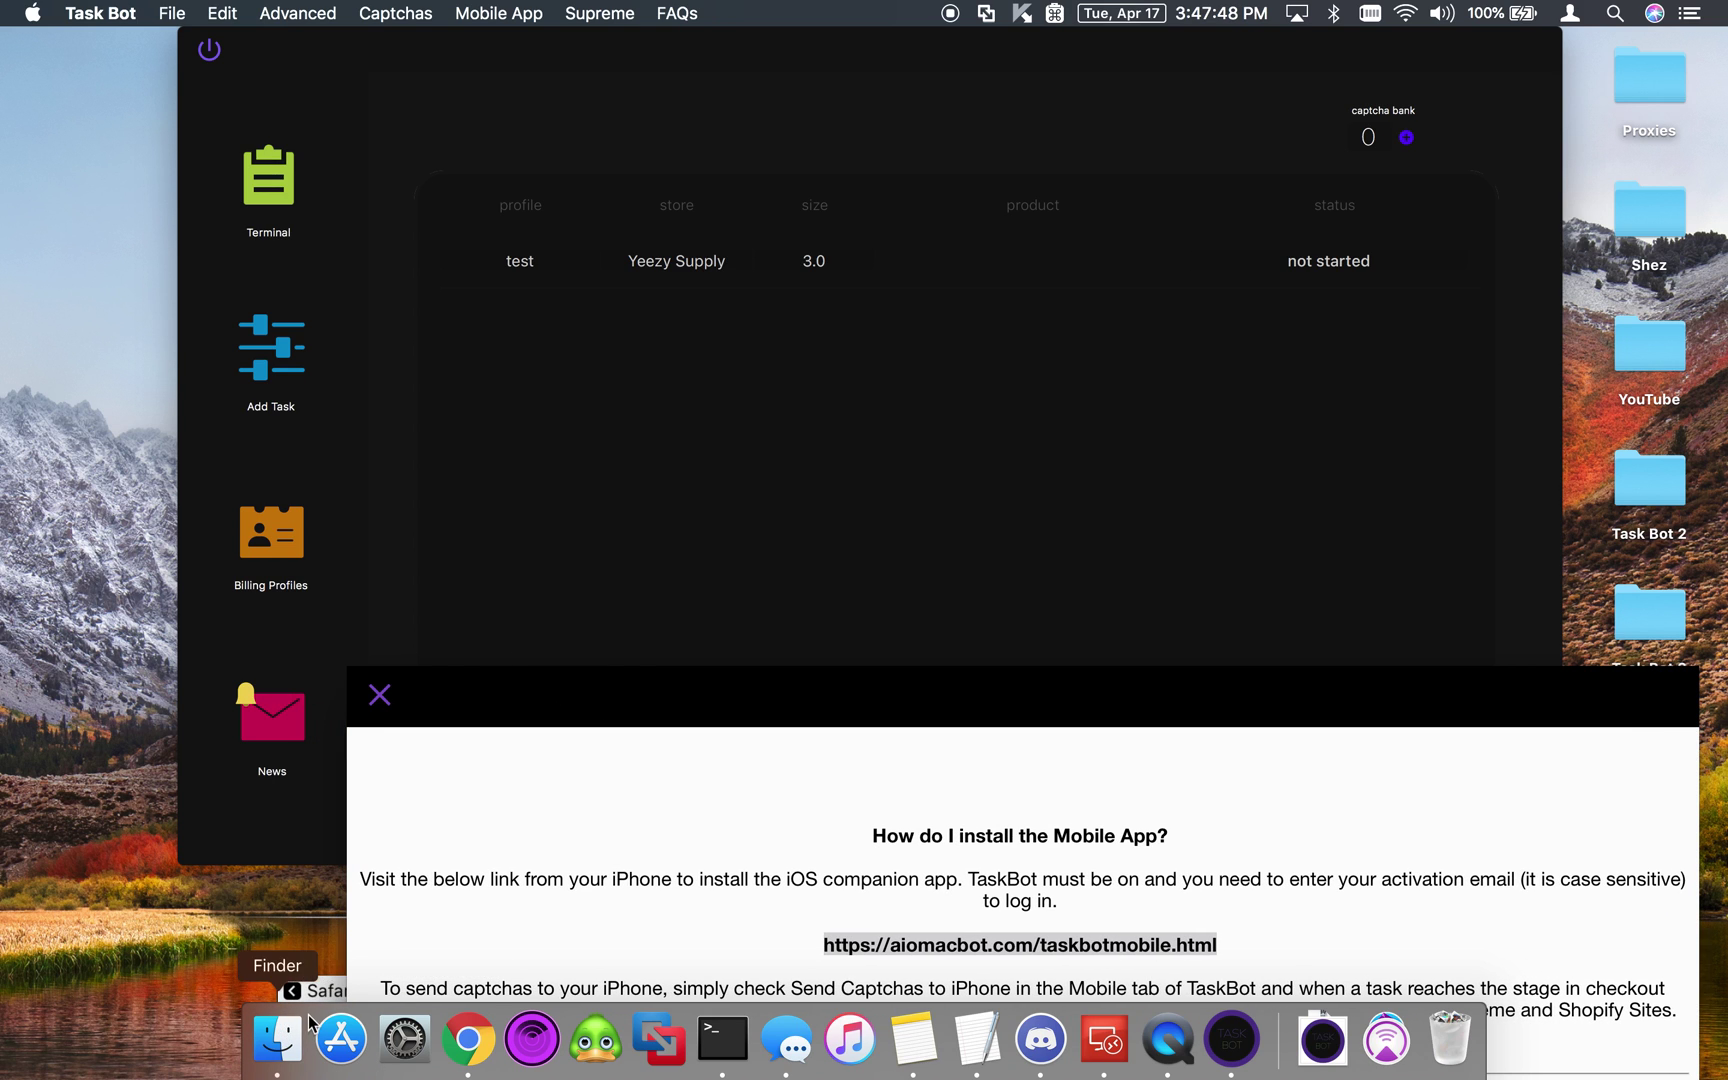
left_click(315, 952)
- Drag the iPhone mirror window to the top-left corner of the screen
left_click_drag(315, 952, 55, 52)
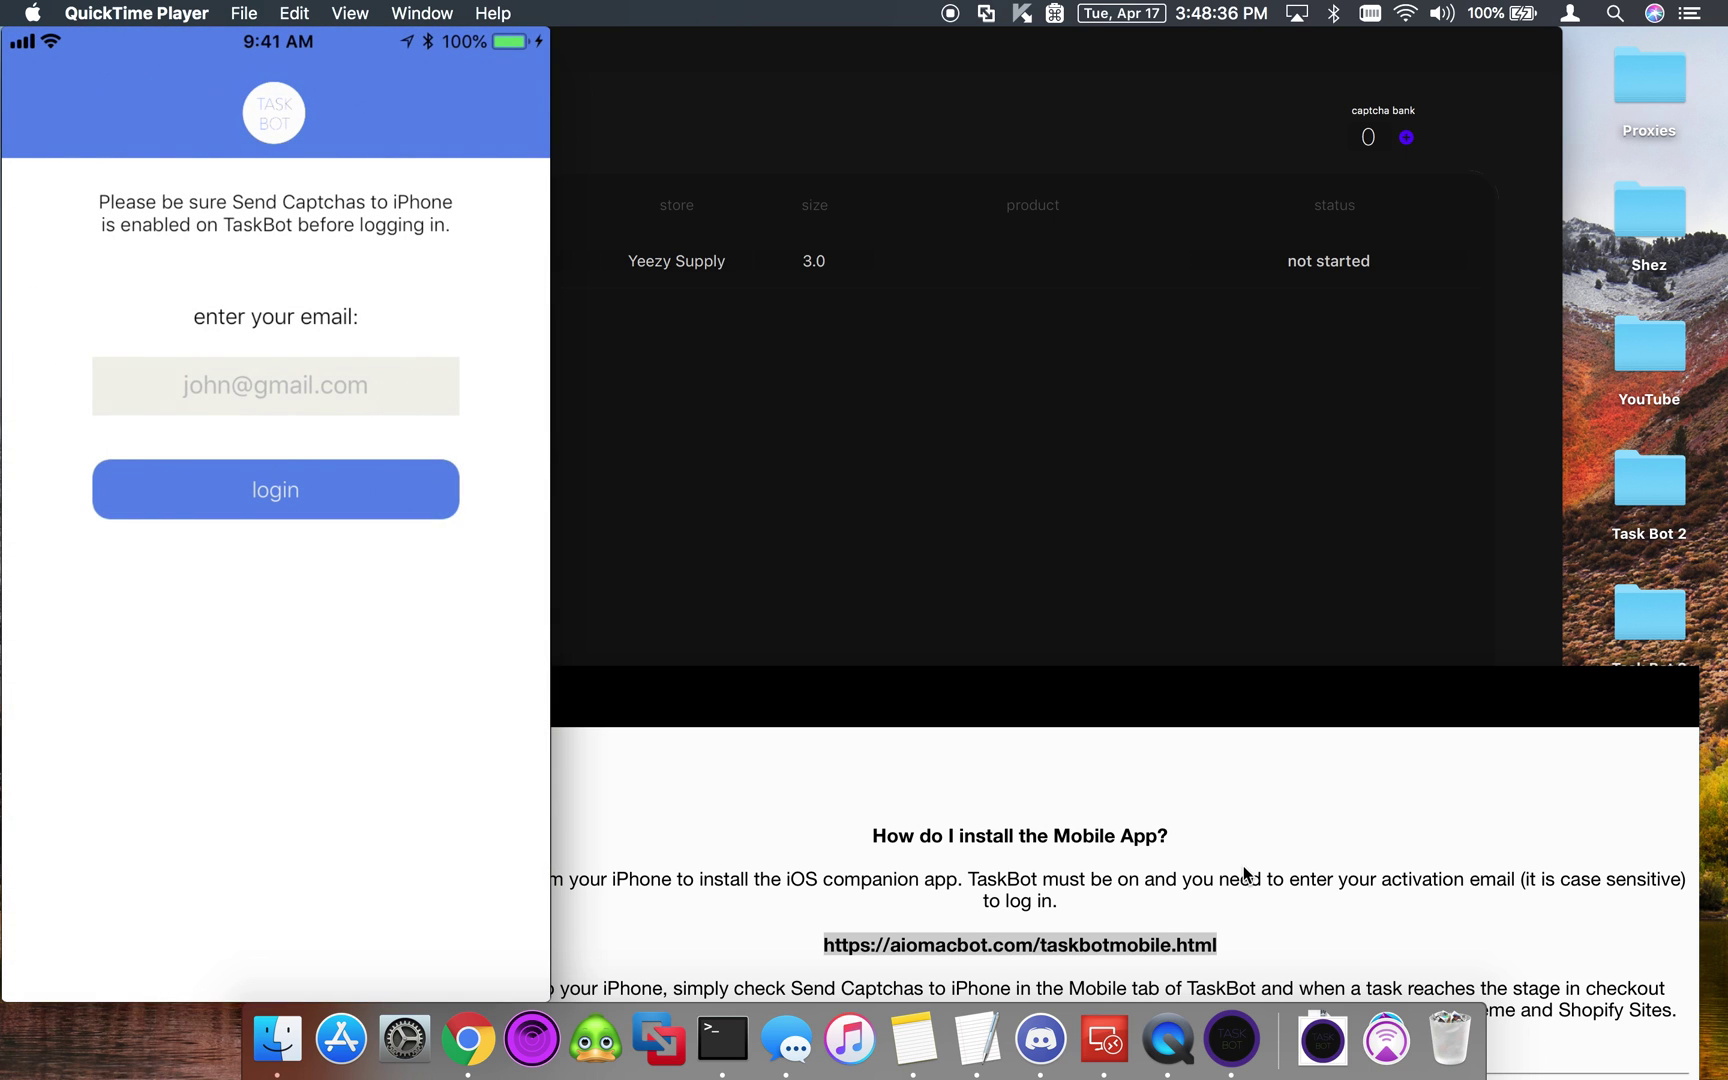
- Park the iPhone mirror along the bottom of the screen, later returning it to the top left
mouse_move(350, 300)
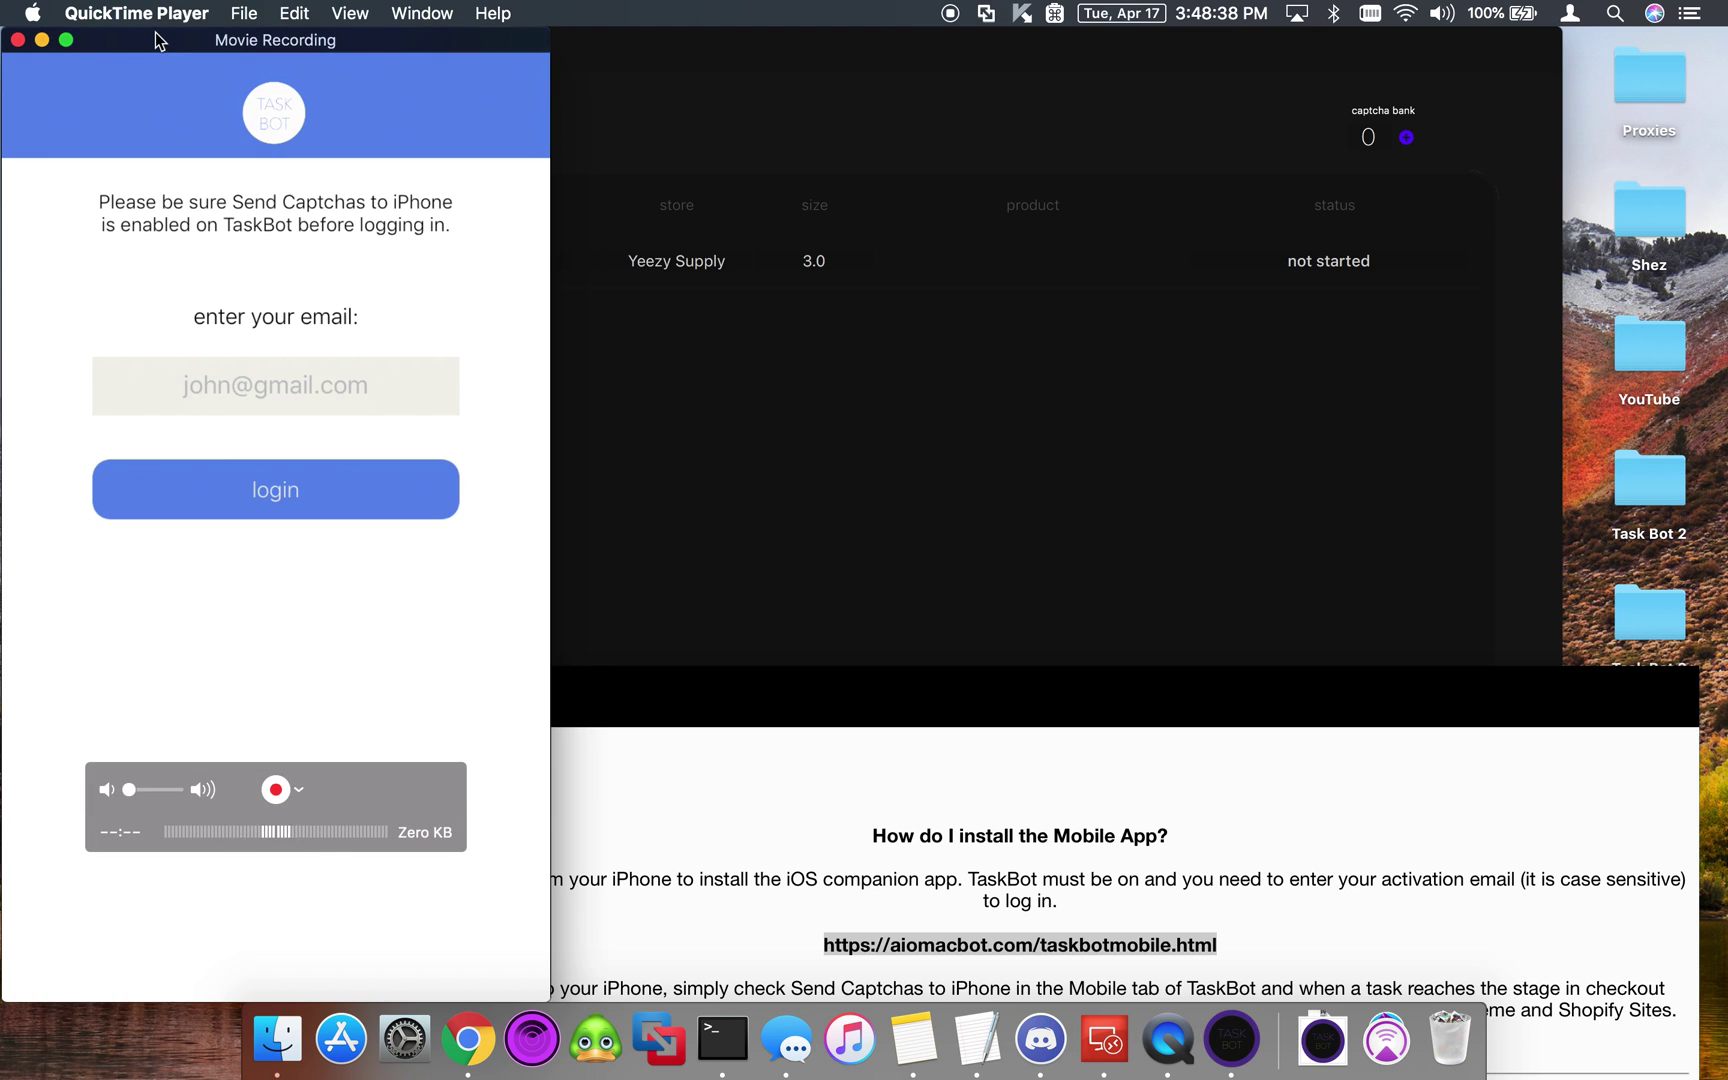
left_click_drag(155, 40, 408, 992)
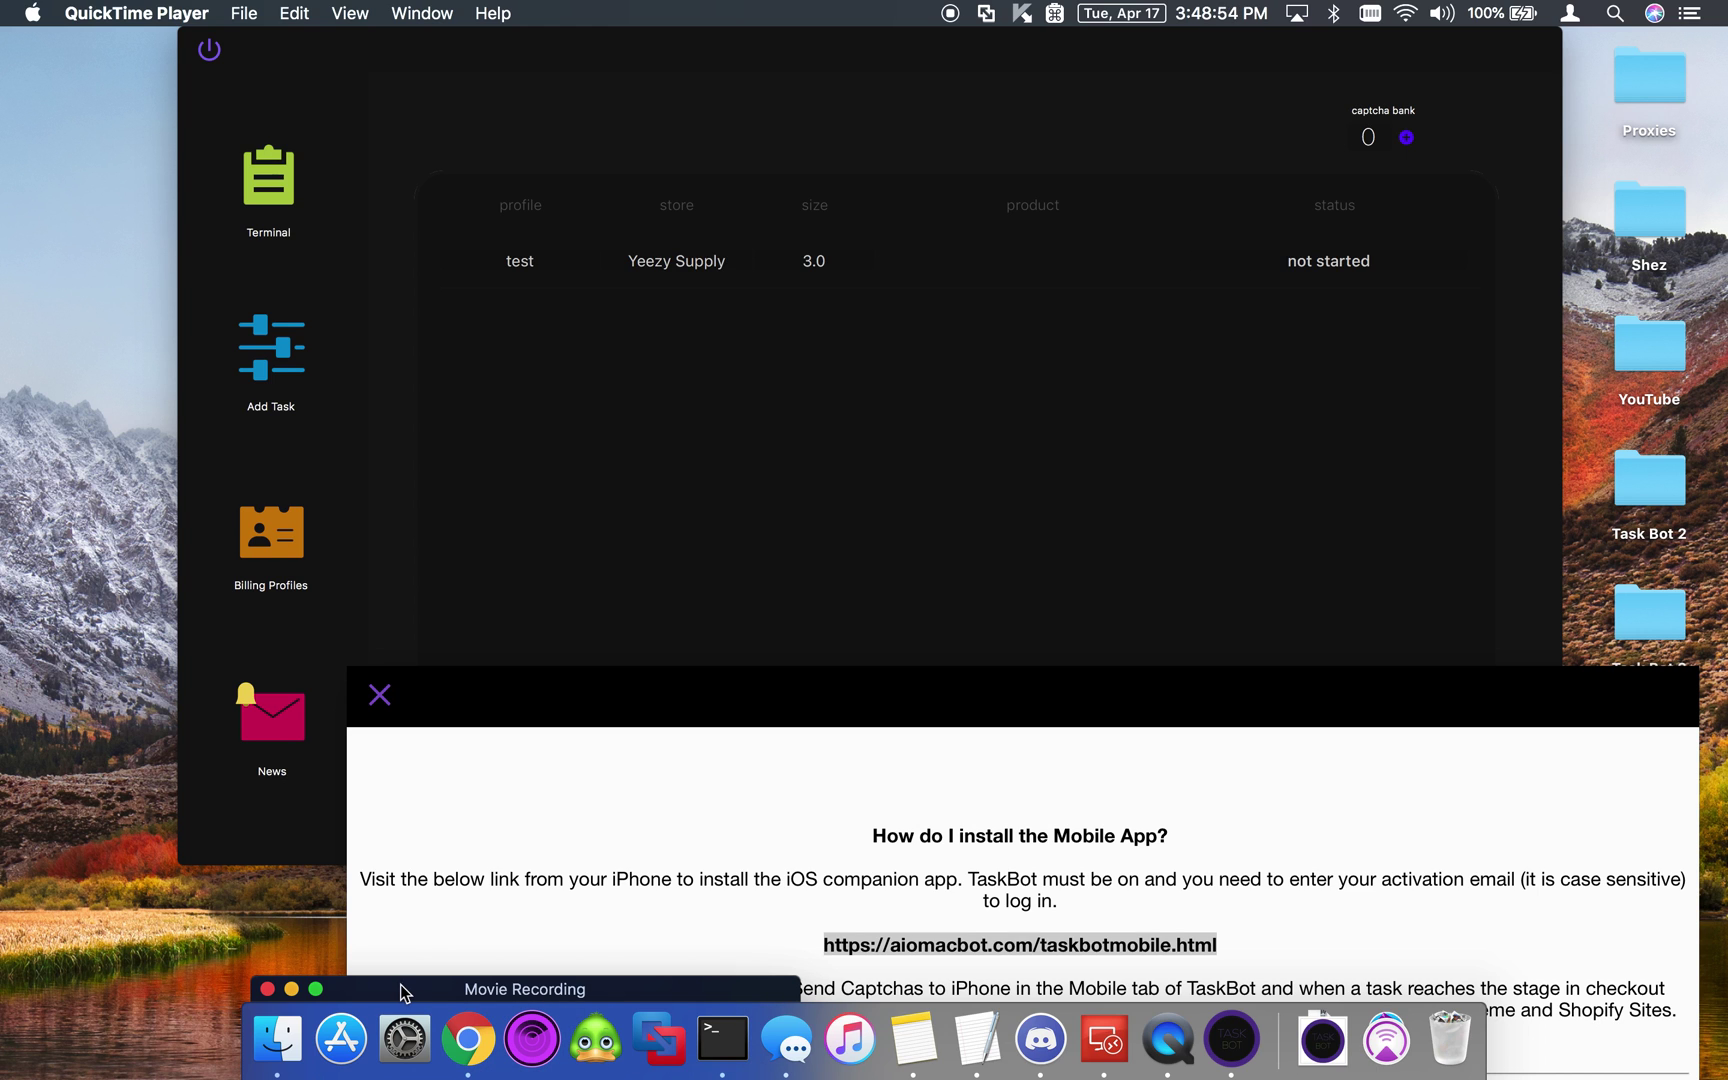
left_click_drag(392, 990, 460, 999)
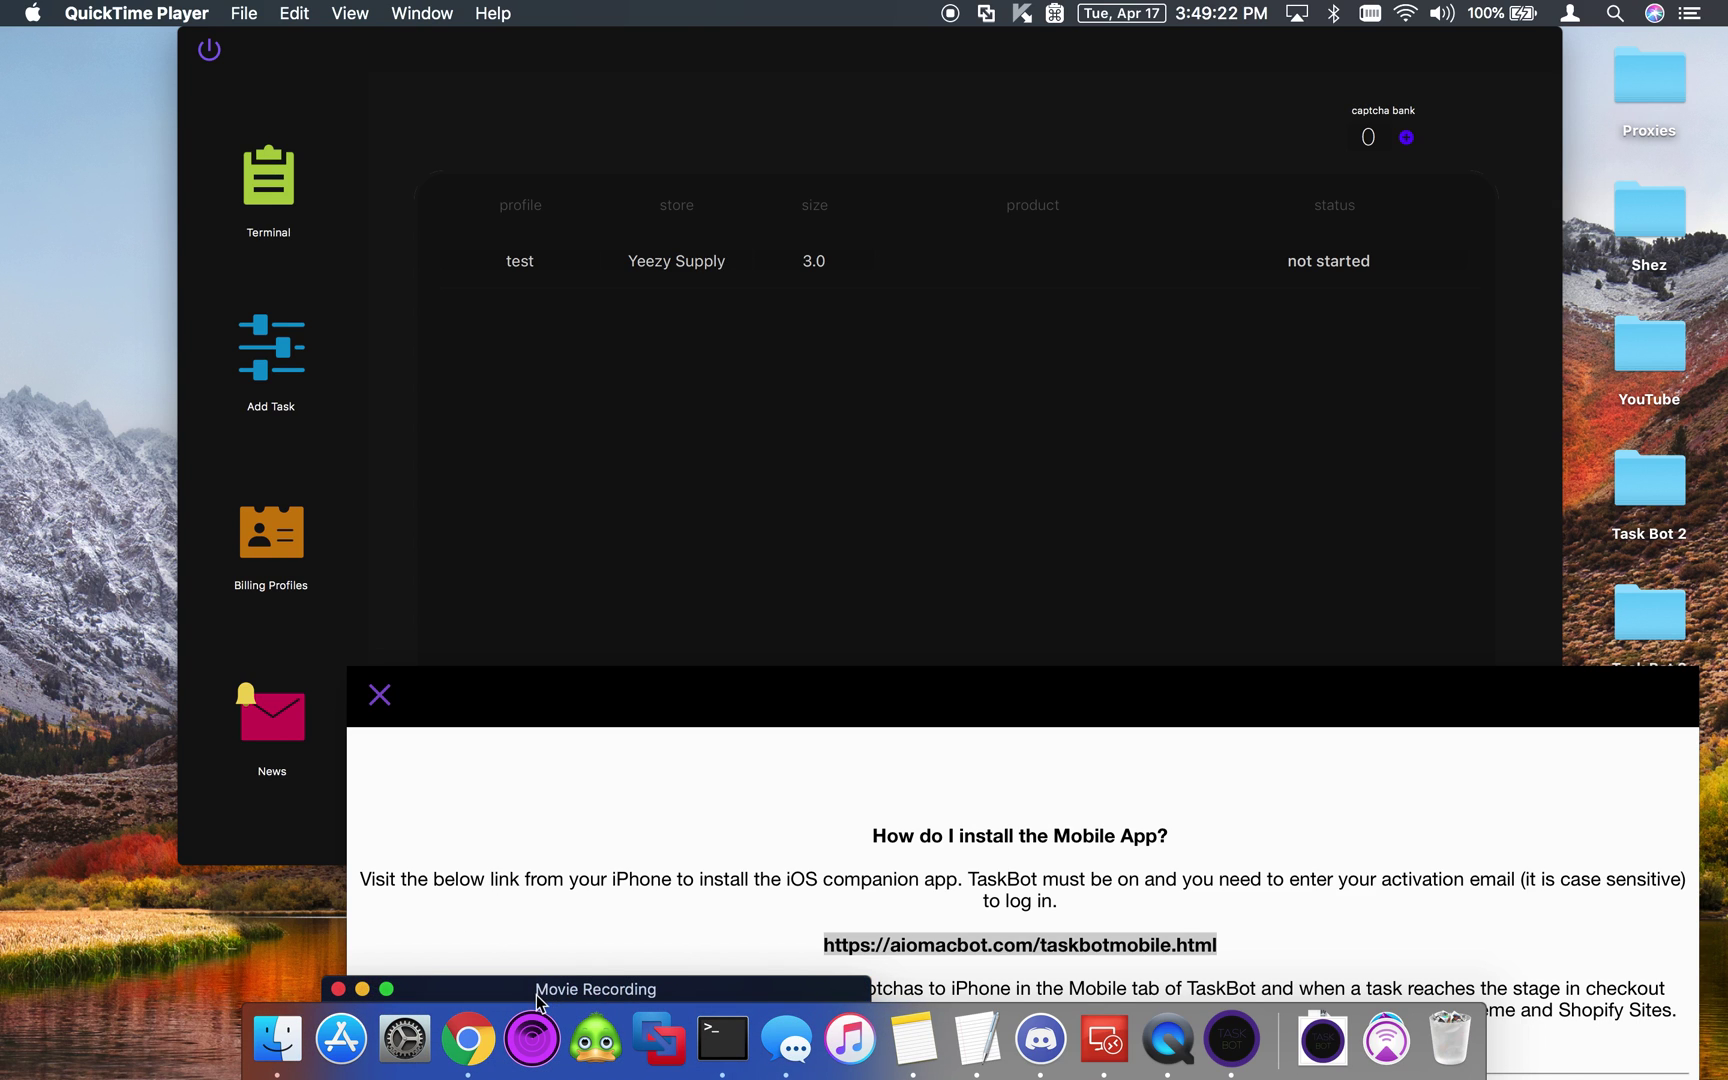
left_click_drag(531, 994, 210, 12)
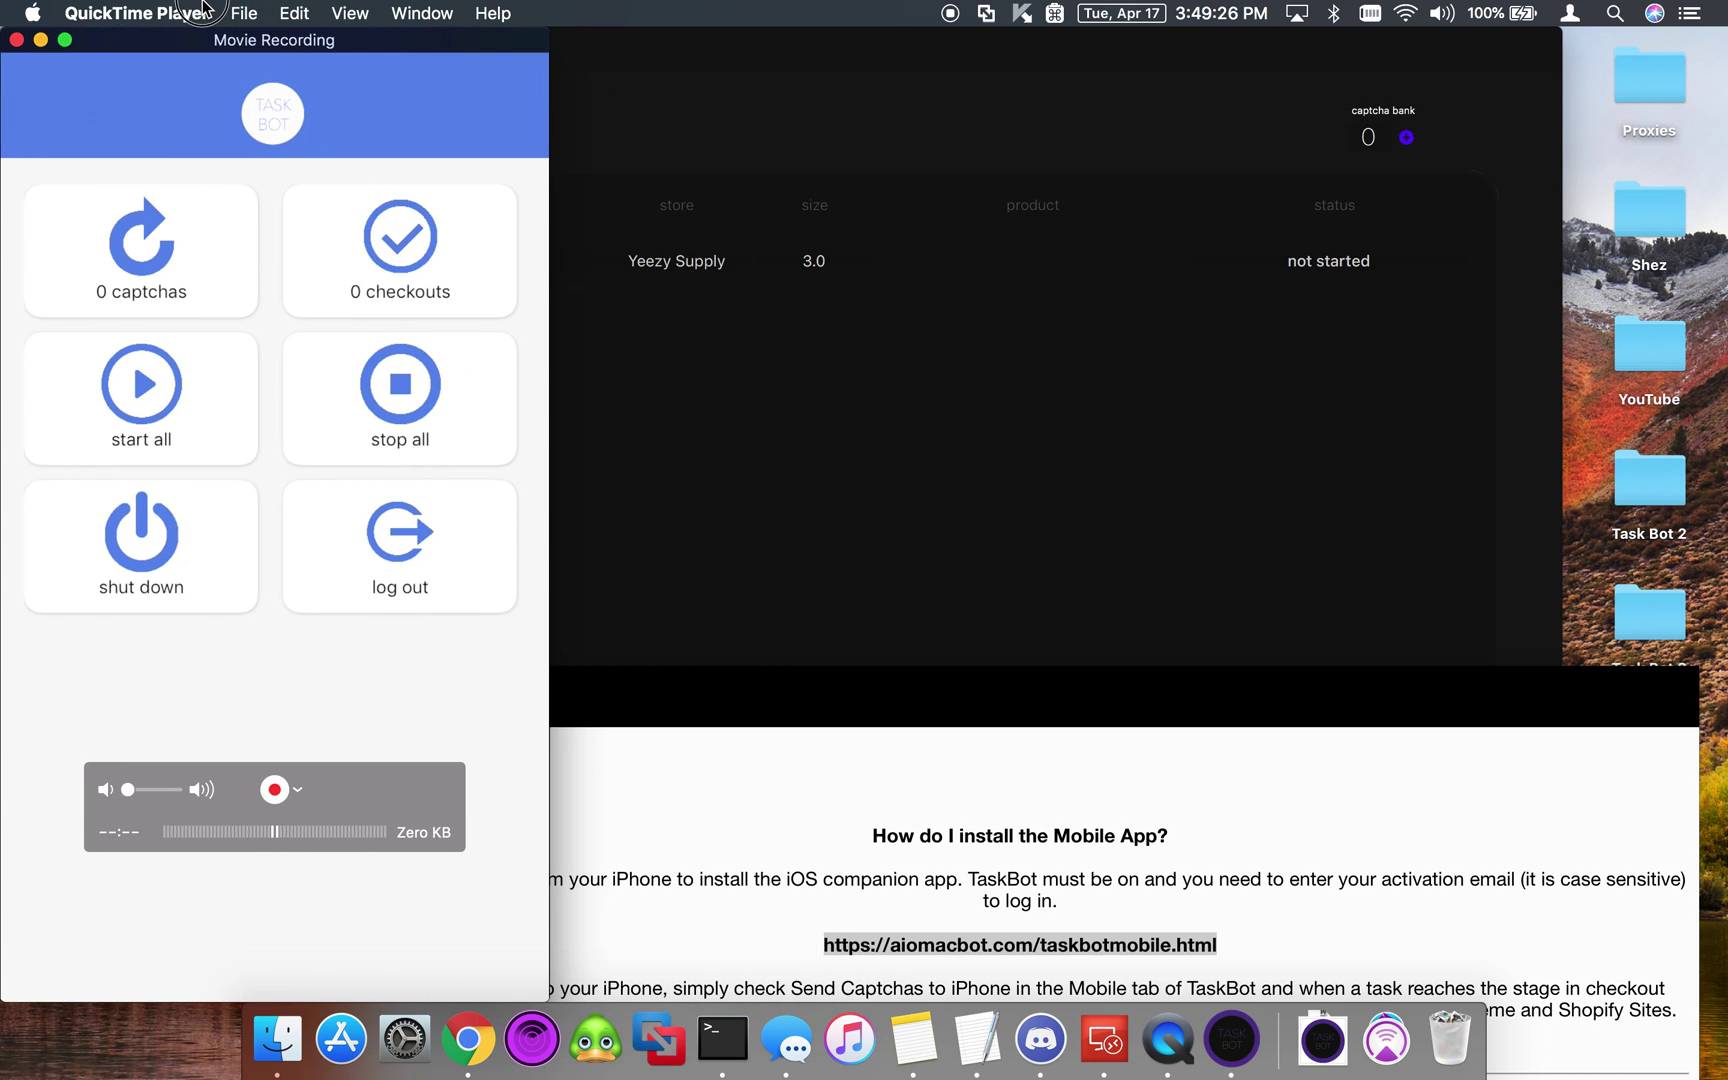
- Shift the Task Bot window right and keep the iPhone mirror in front
left_click(797, 70)
left_click_drag(663, 54, 835, 33)
left_click(80, 125)
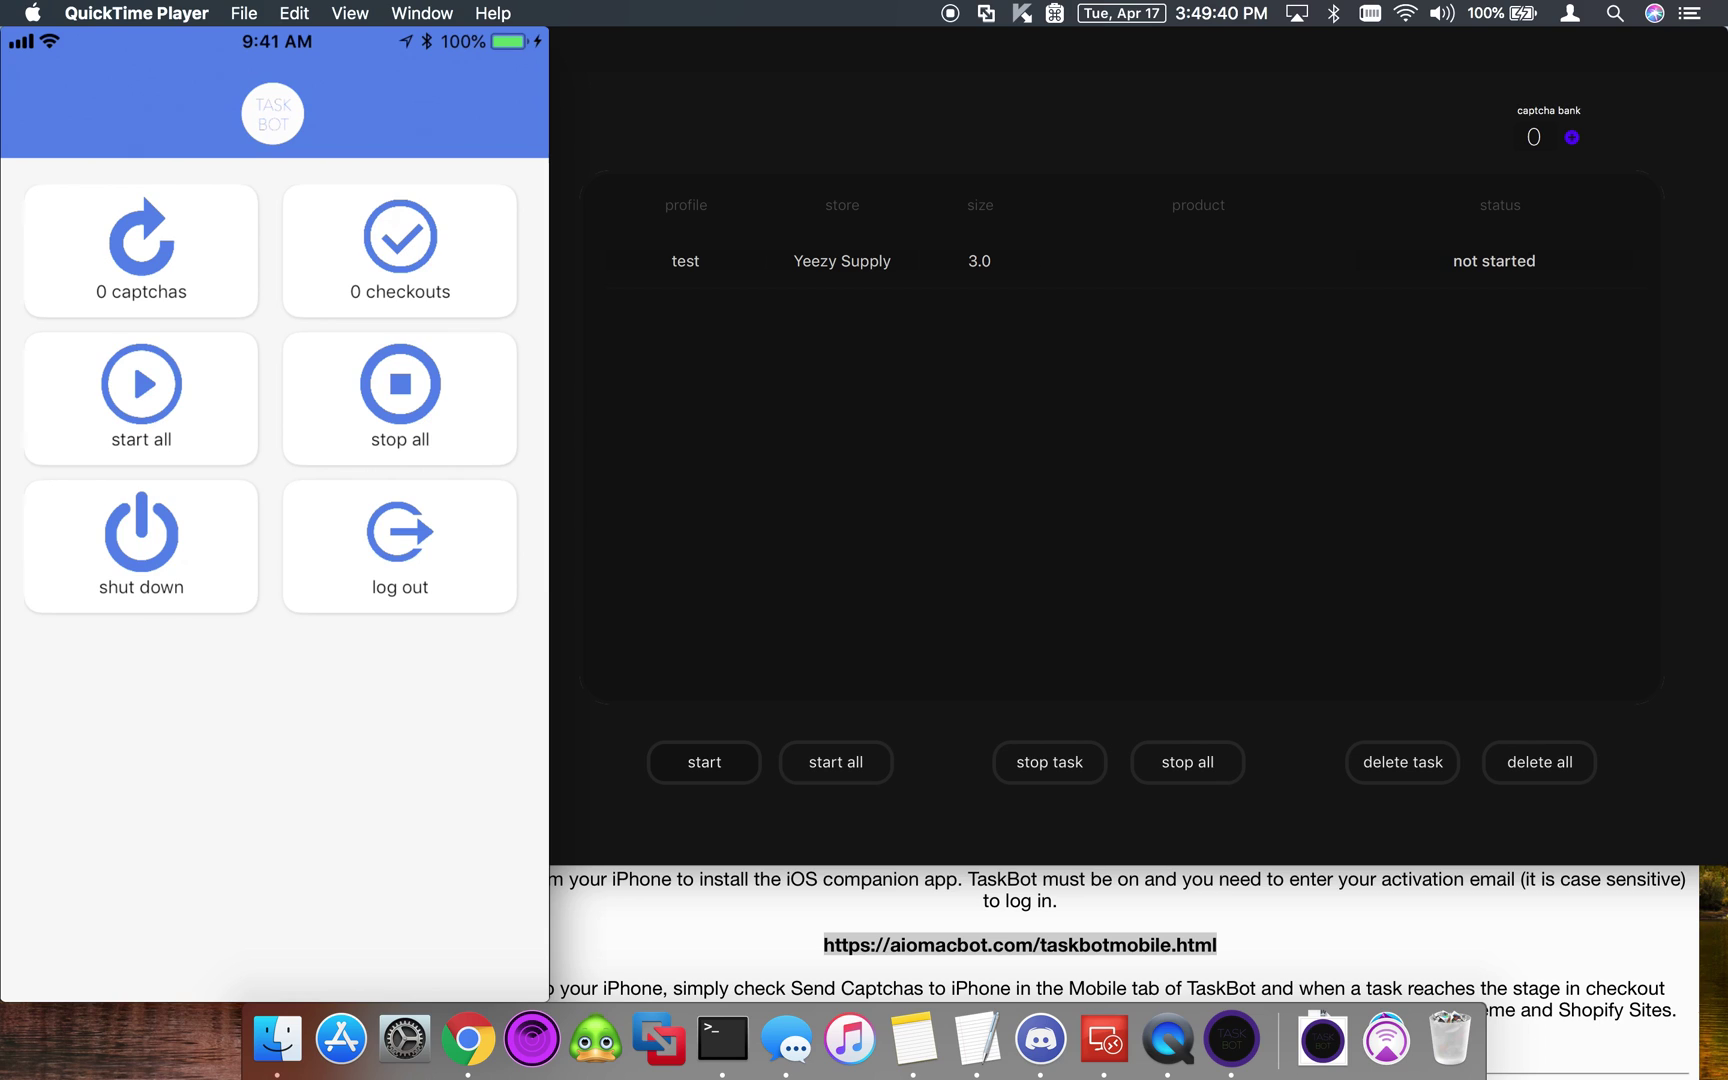
left_click(970, 84)
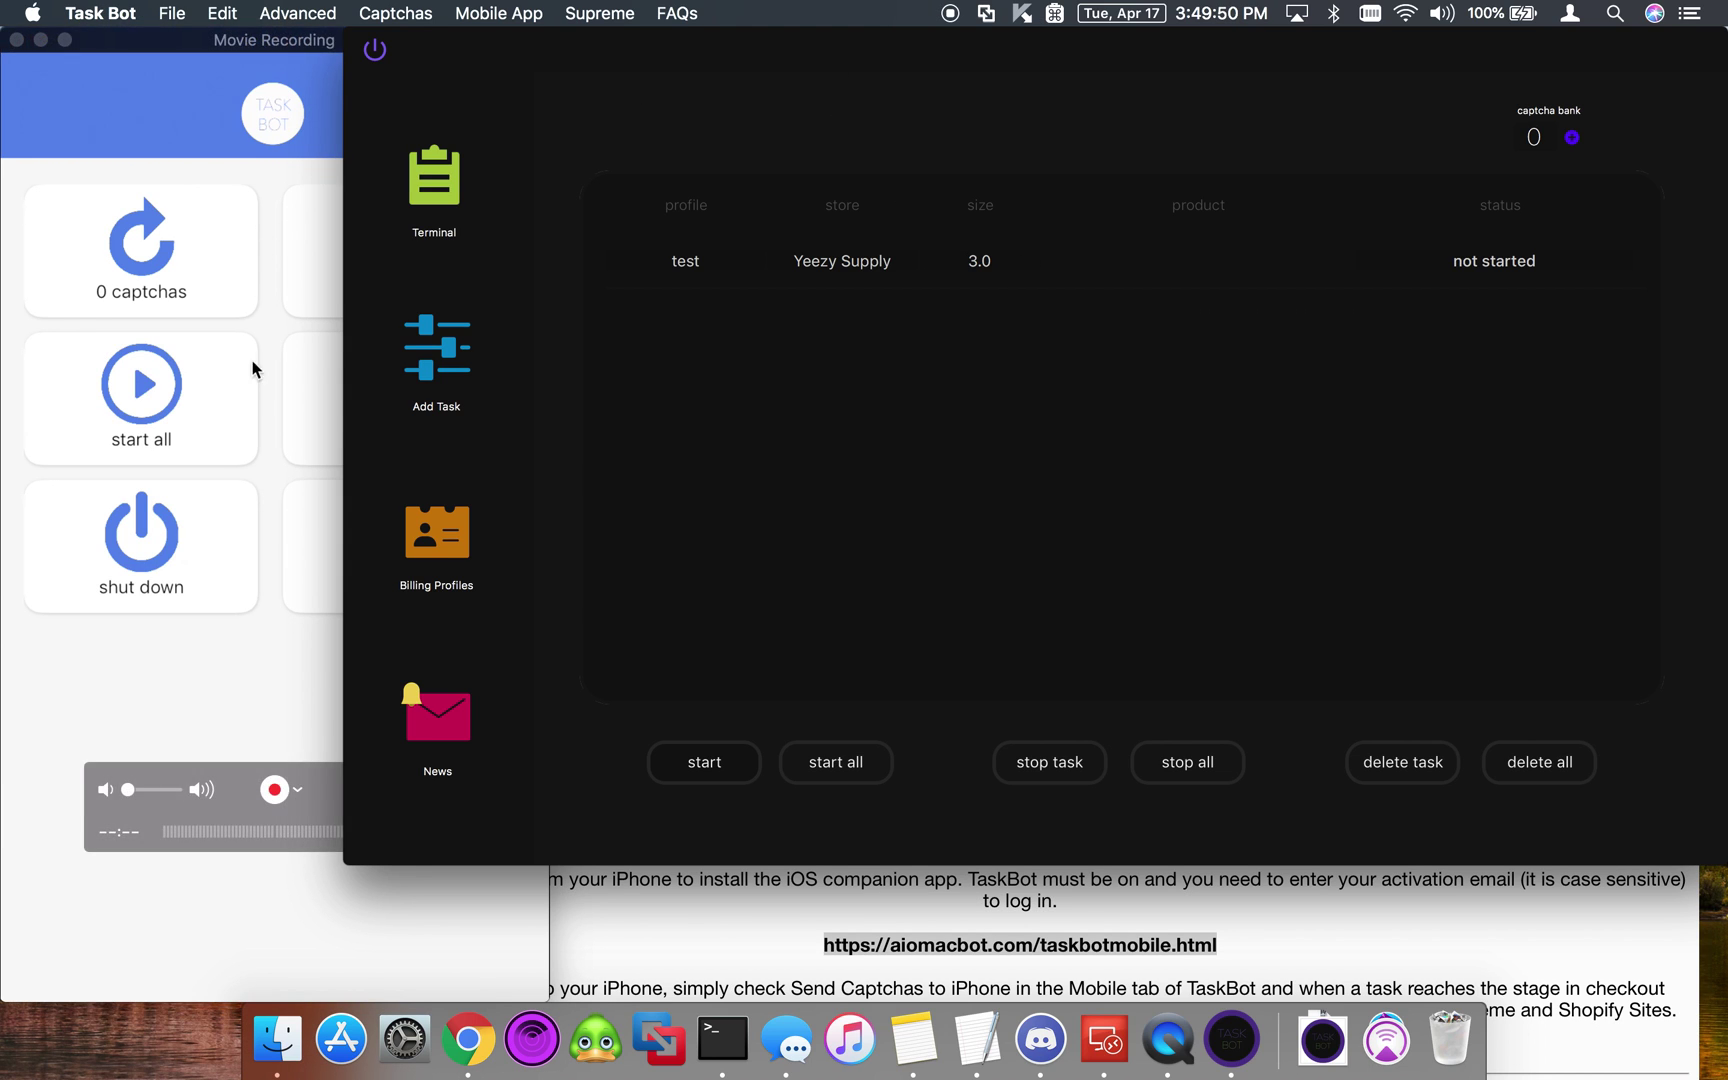
mouse_move(252, 716)
left_click(270, 676)
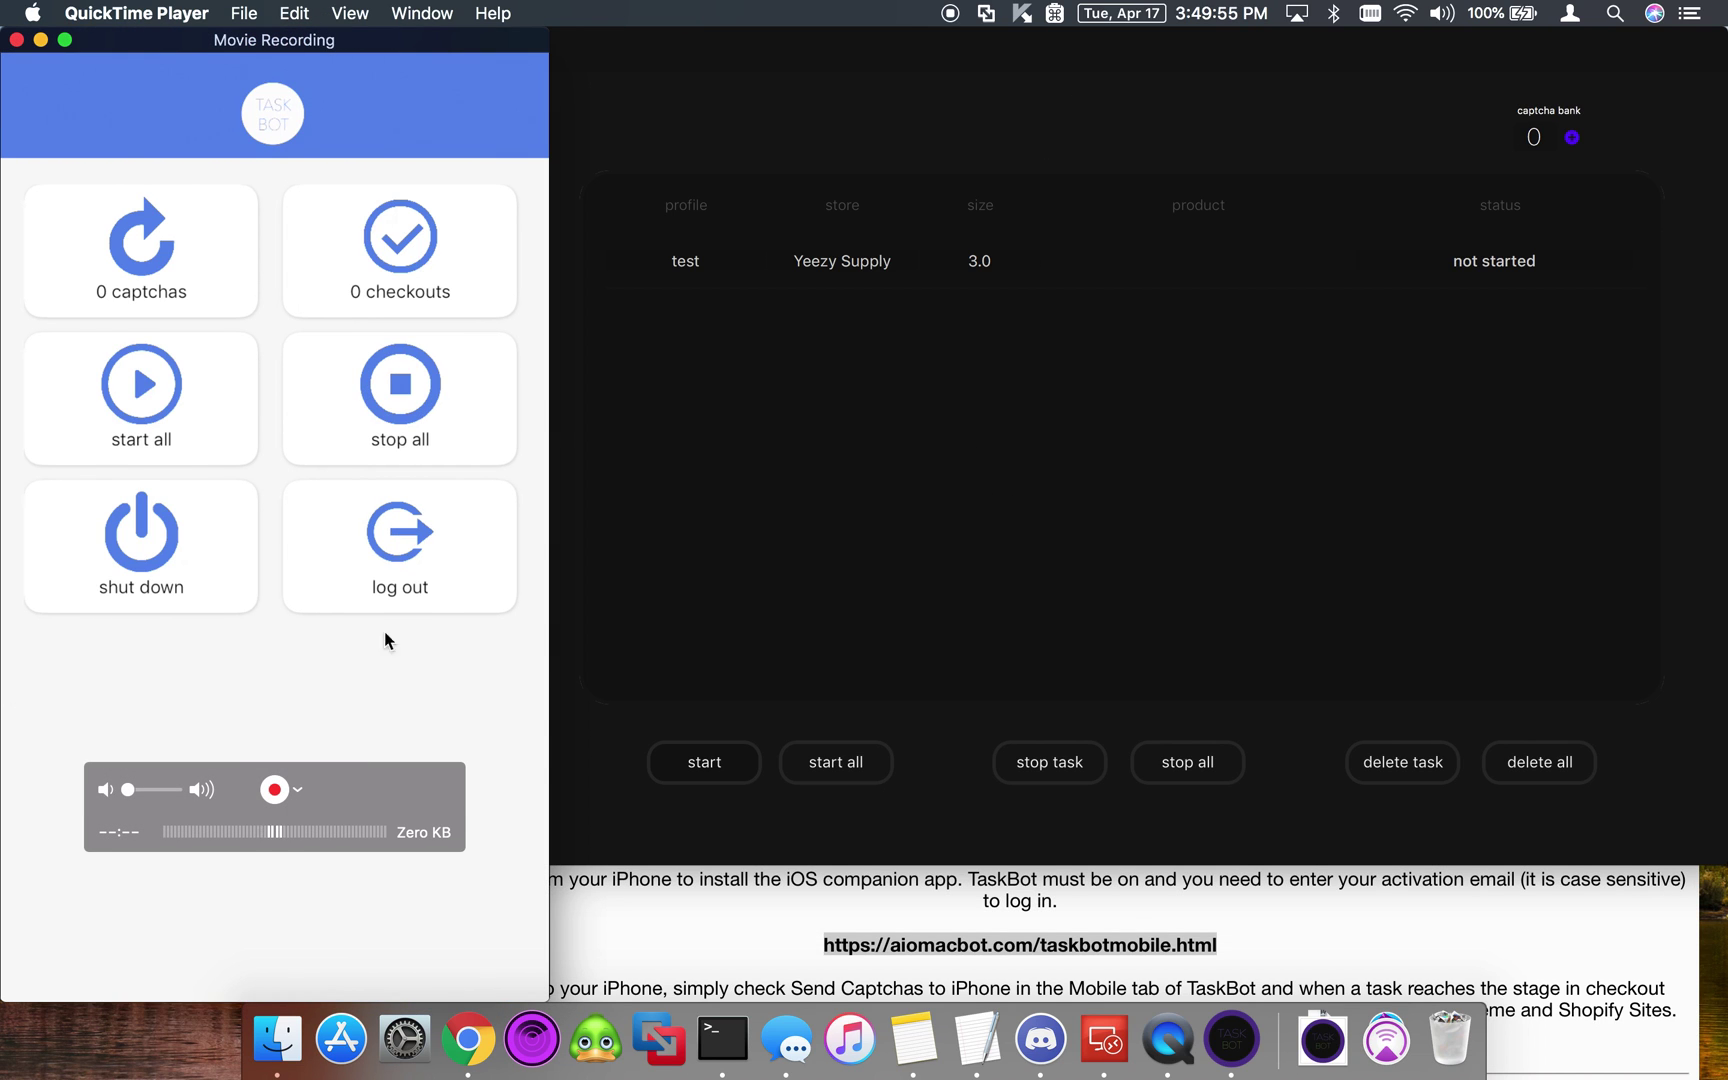